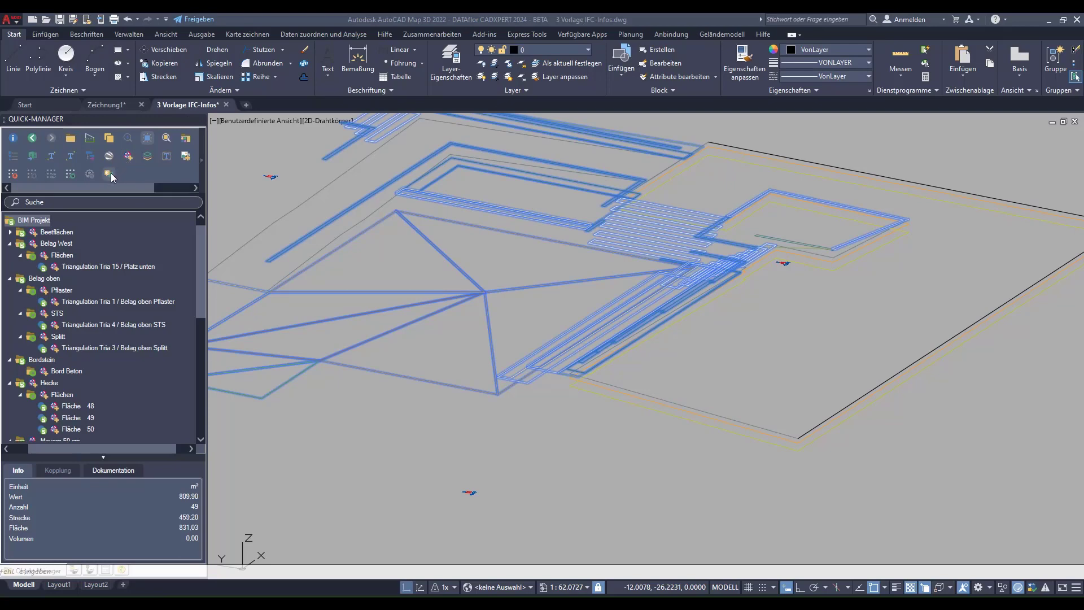
# Open the graphical cost estimate and show Pflaster's costs: 169.64 m² at 44.00, totalling 7,464.16
pyautogui.click(111, 174)
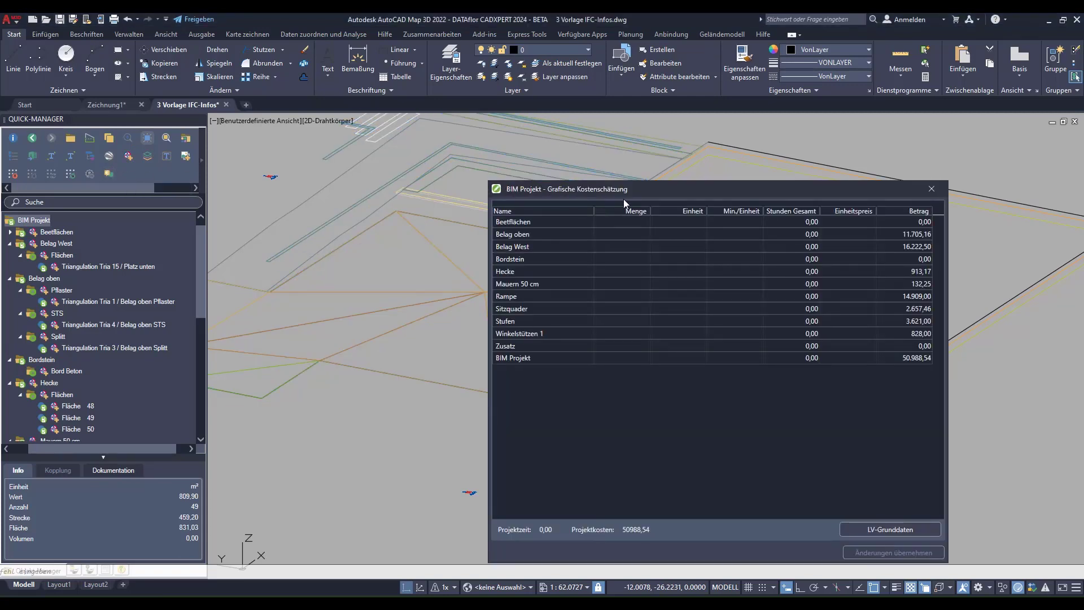
pyautogui.moveTo(642, 191); pyautogui.dragTo(497, 159)
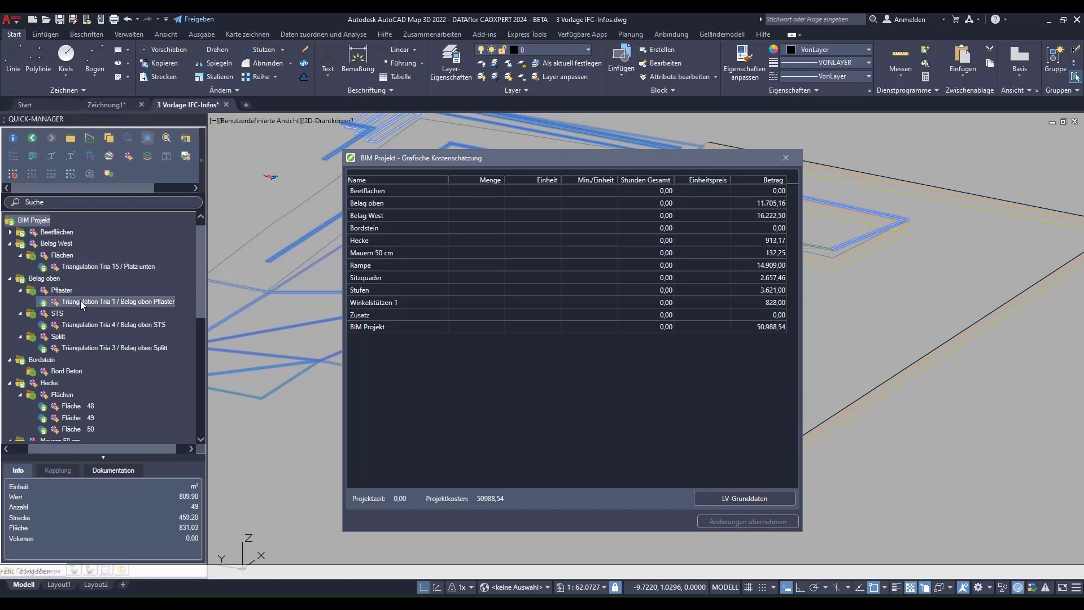
pyautogui.click(64, 291)
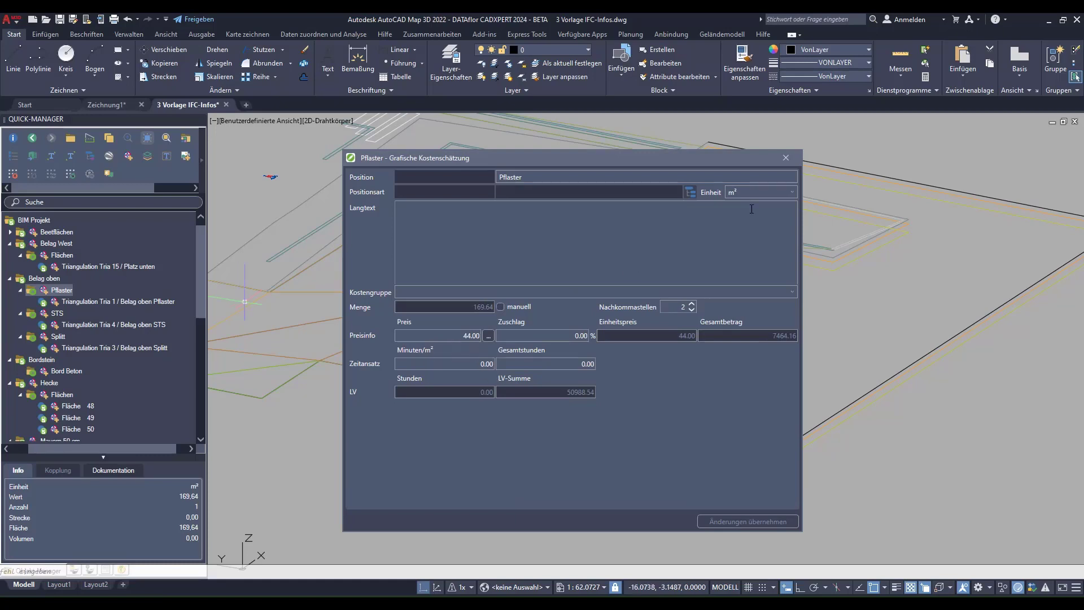
# Check the STS, Splitt, Bord Beton and Blockstufen prices, then return to the 50,988.54 BIM Projekt overview
pyautogui.click(58, 313)
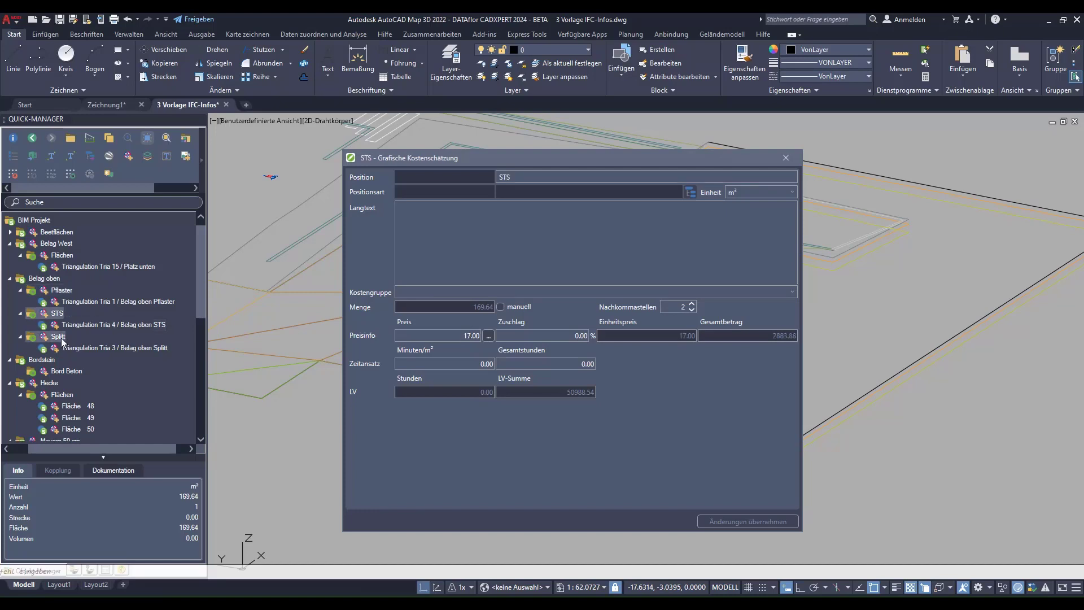
pyautogui.click(61, 337)
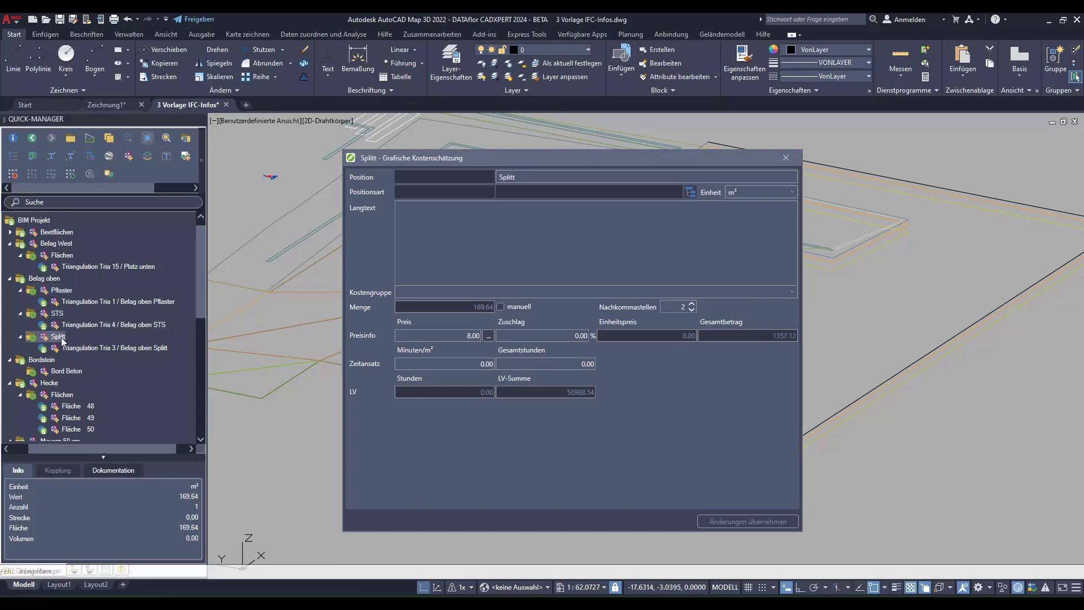
pyautogui.click(63, 370)
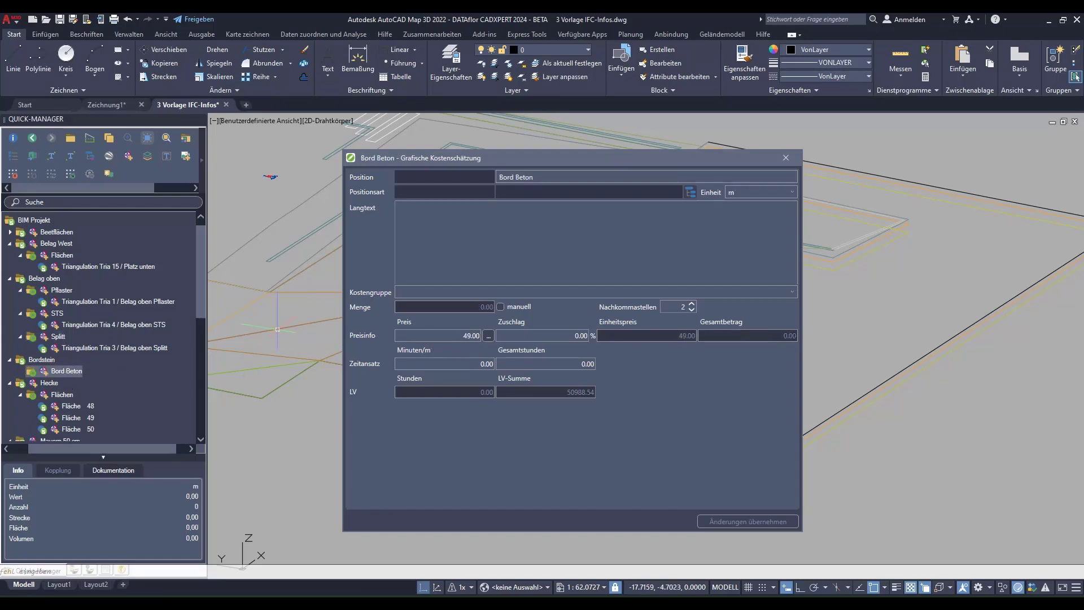
pyautogui.moveTo(200, 319); pyautogui.dragTo(193, 383)
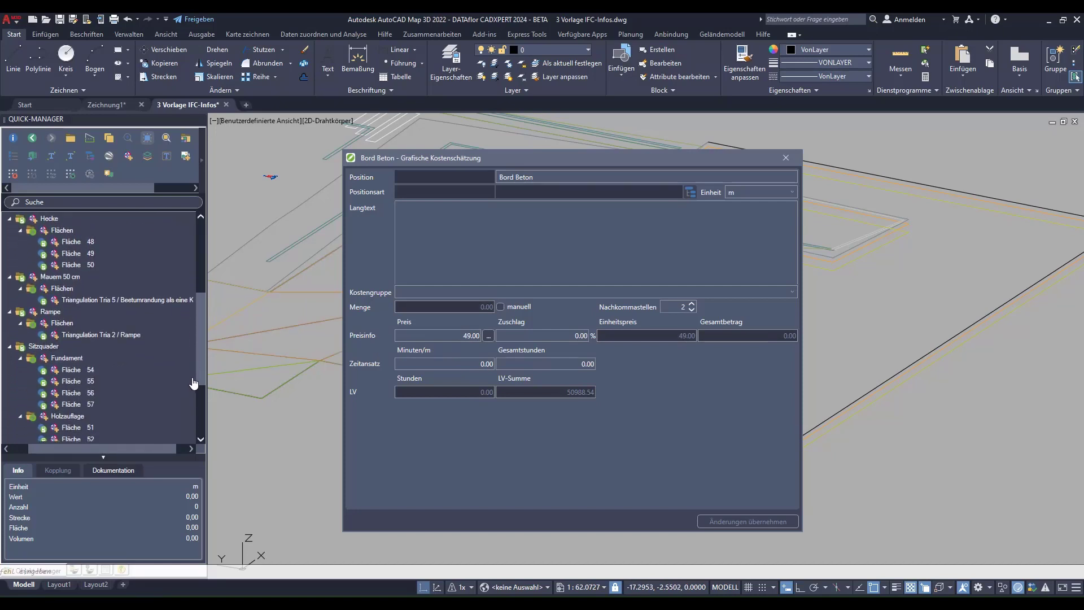
pyautogui.moveTo(194, 383); pyautogui.dragTo(186, 422)
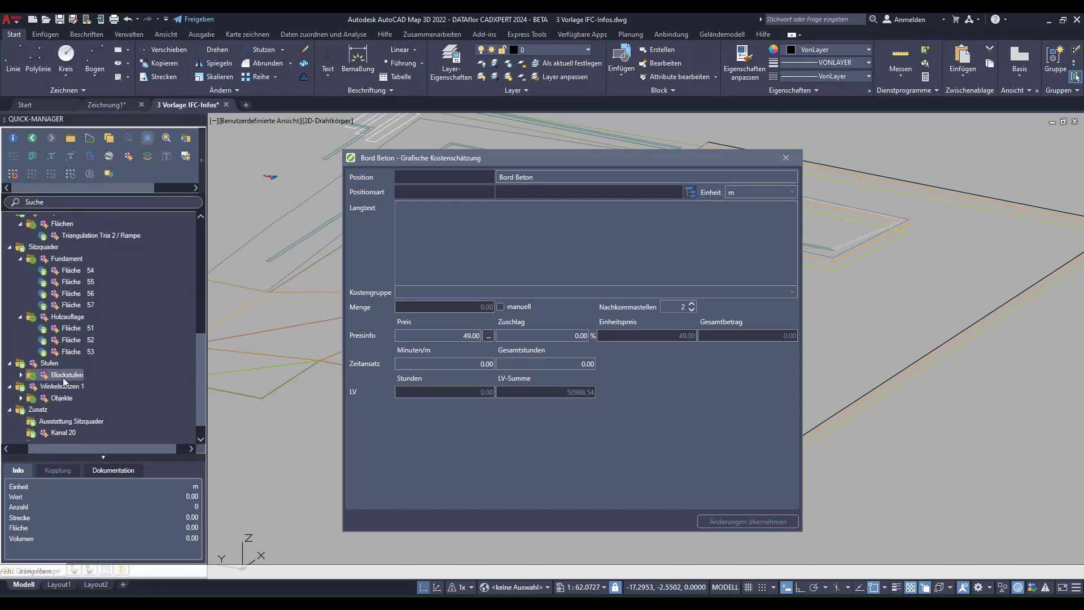
pyautogui.click(66, 375)
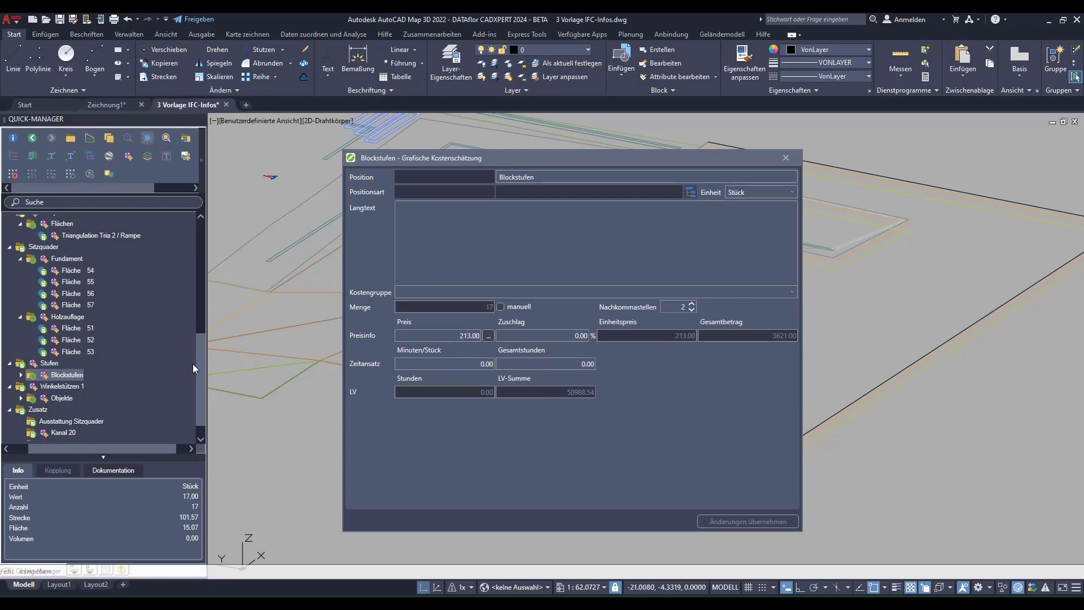
pyautogui.moveTo(202, 369); pyautogui.dragTo(202, 240)
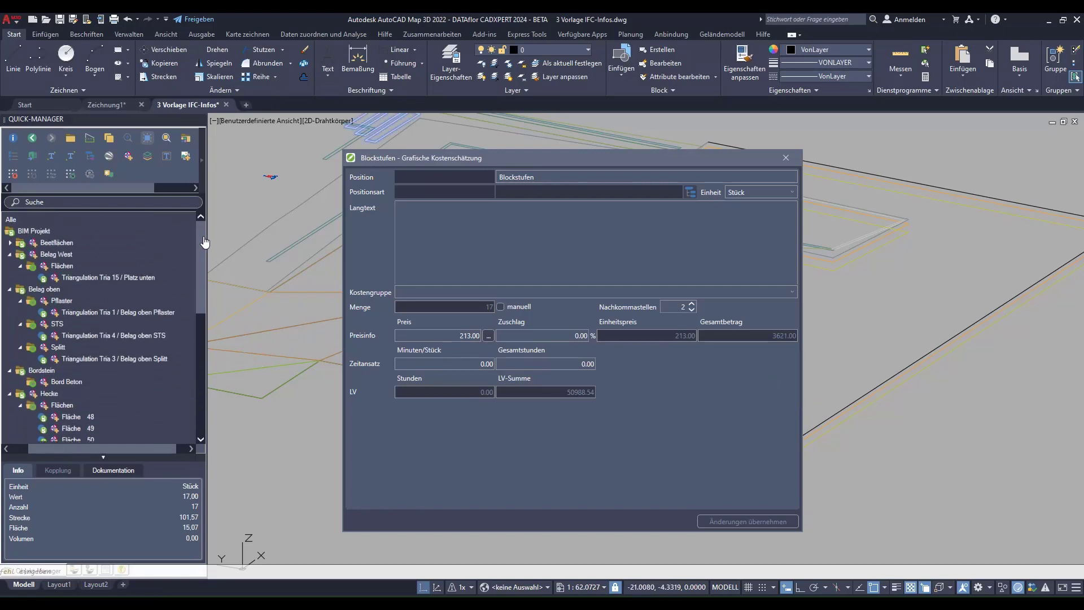
pyautogui.click(29, 233)
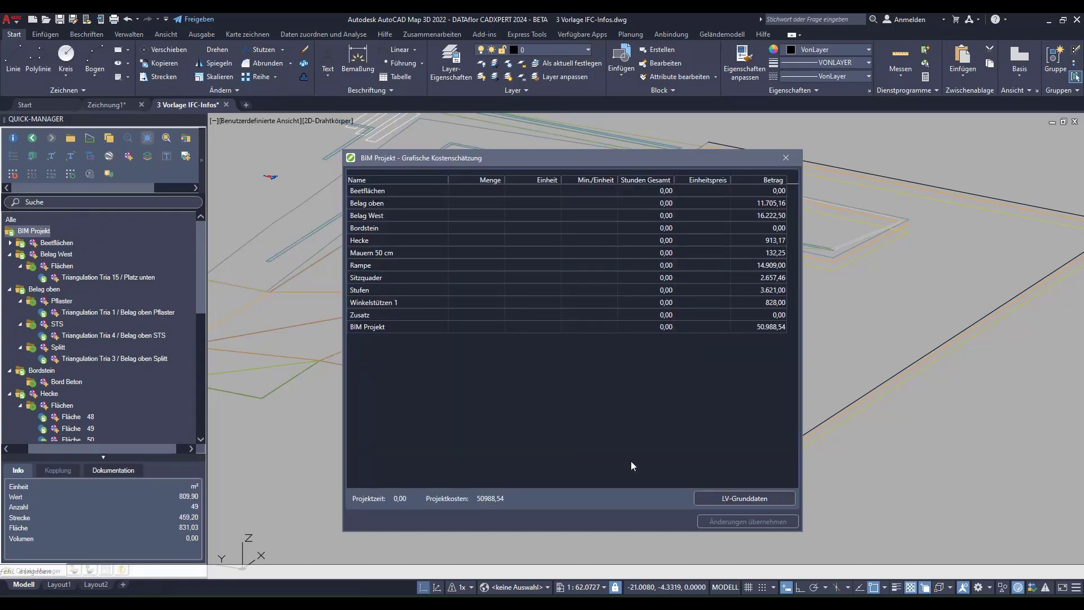
# Highlight the Hecke items, zoom out over the site, and start a rectangle at the lower right
pyautogui.click(655, 239)
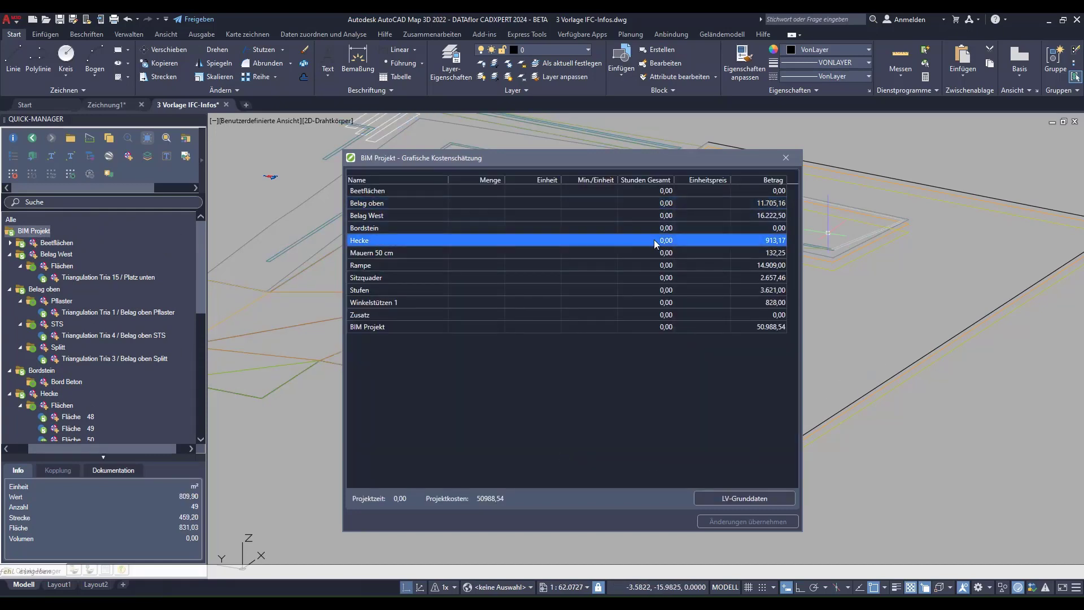
pyautogui.click(766, 336)
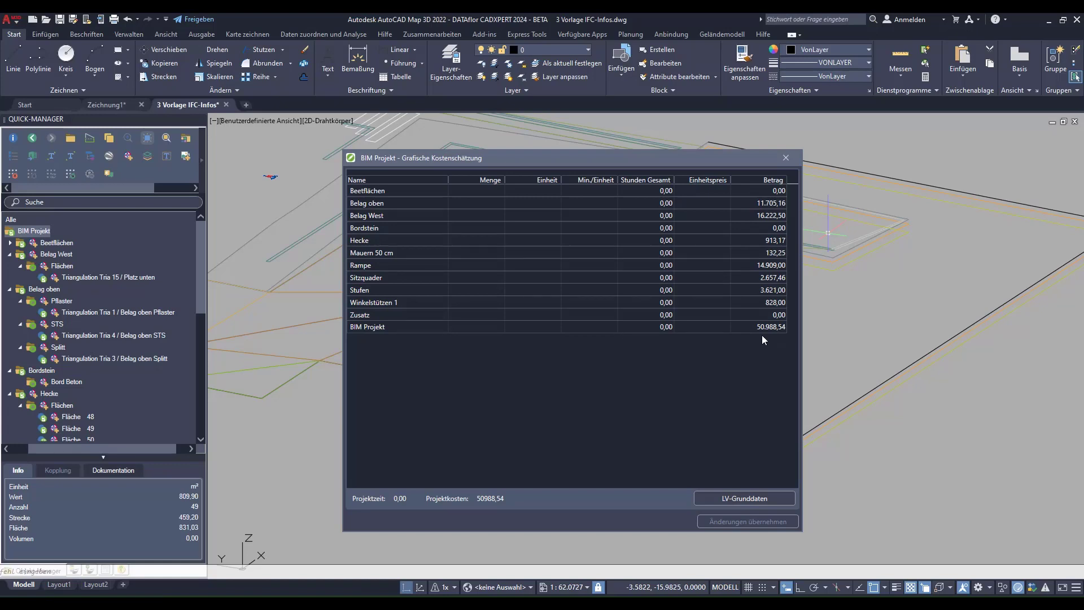
pyautogui.scroll(-2, 987, 350)
pyautogui.moveTo(988, 350)
pyautogui.mouseDown(button='middle')
pyautogui.moveTo(936, 336)
pyautogui.moveTo(886, 297)
pyautogui.mouseUp(button='middle')
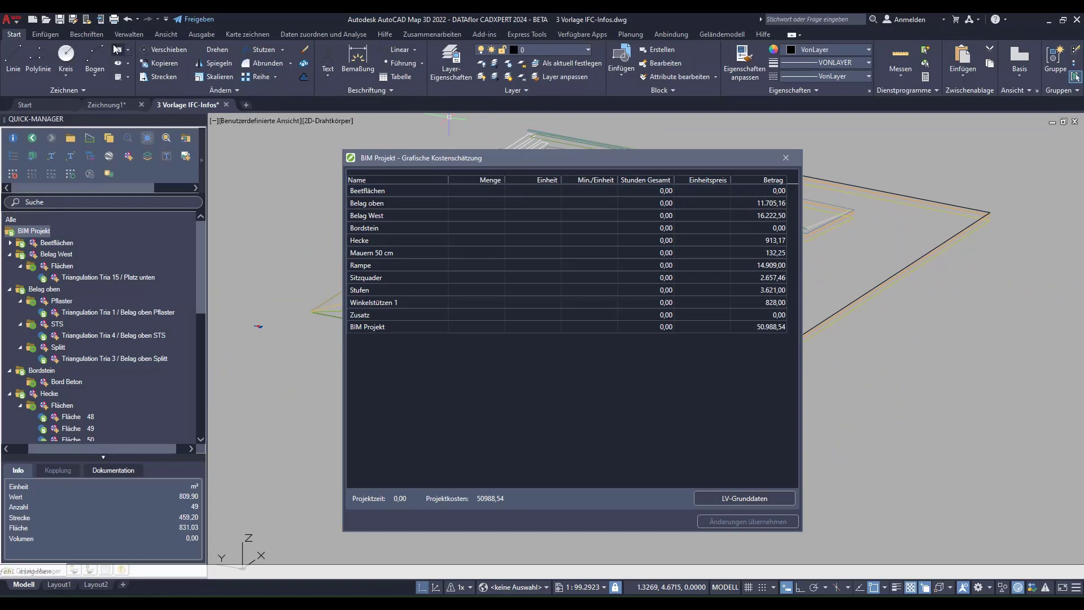
pyautogui.click(118, 49)
# Draw the rectangle and add it to Pflaster as Fläche 87, raising project costs to 56,217.94
pyautogui.click(912, 308)
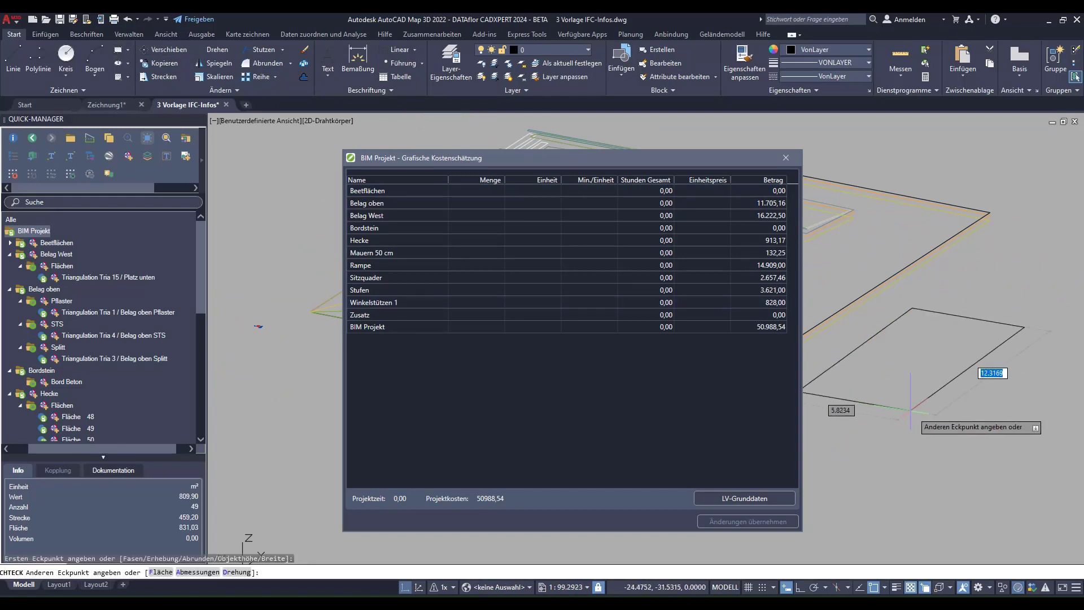
pyautogui.click(958, 428)
pyautogui.click(971, 452)
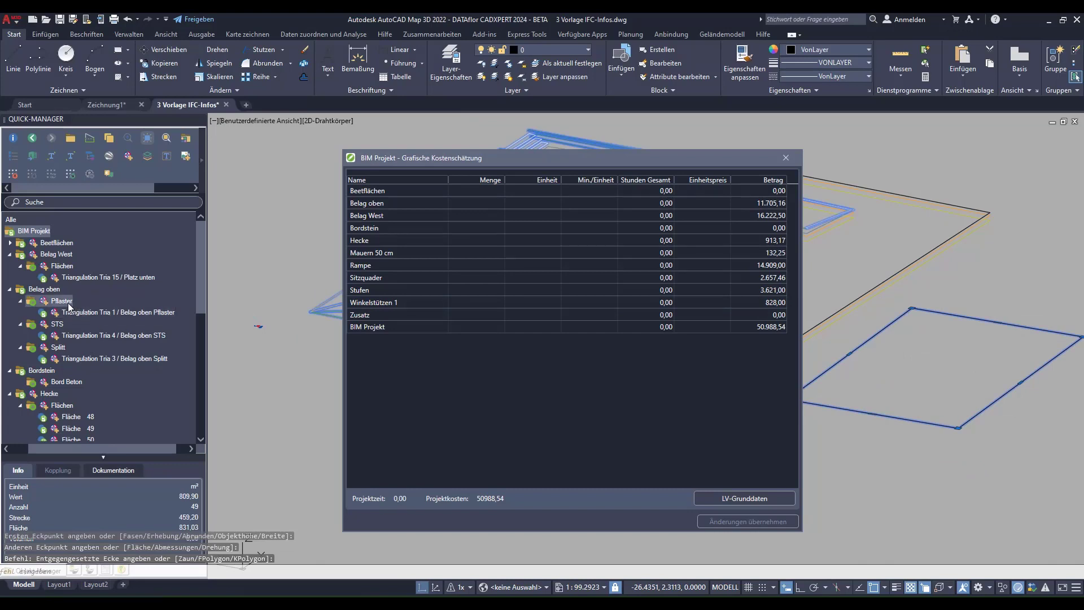
pyautogui.click(67, 304)
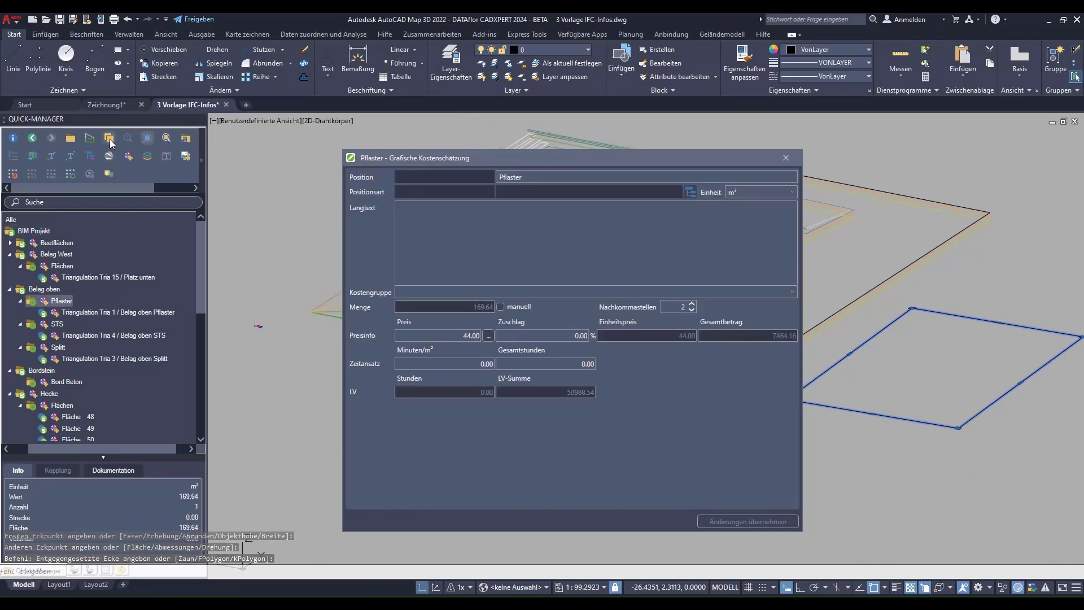
pyautogui.click(109, 138)
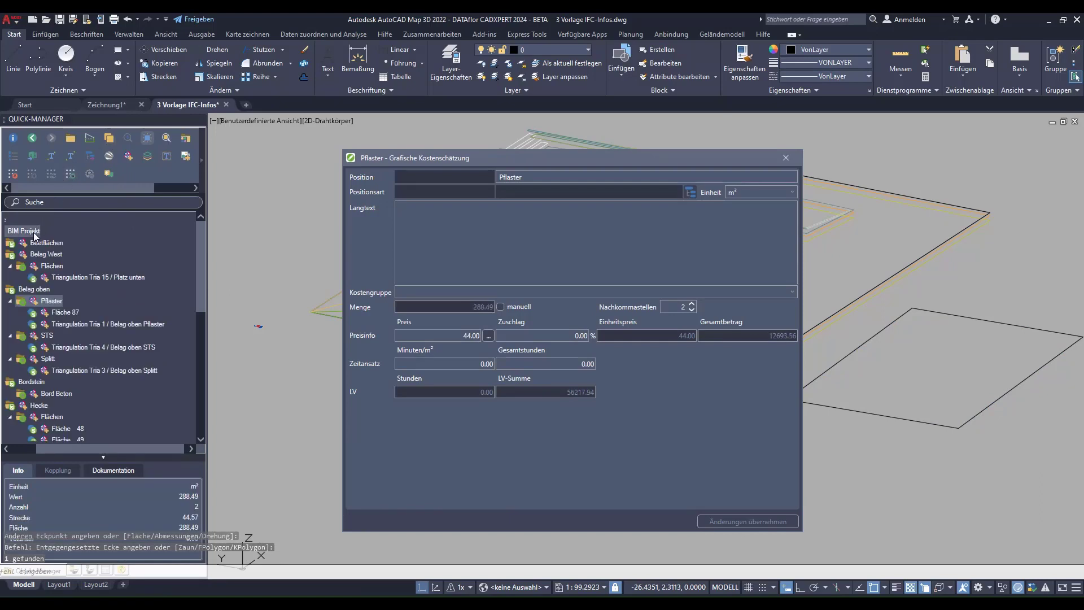
pyautogui.click(34, 233)
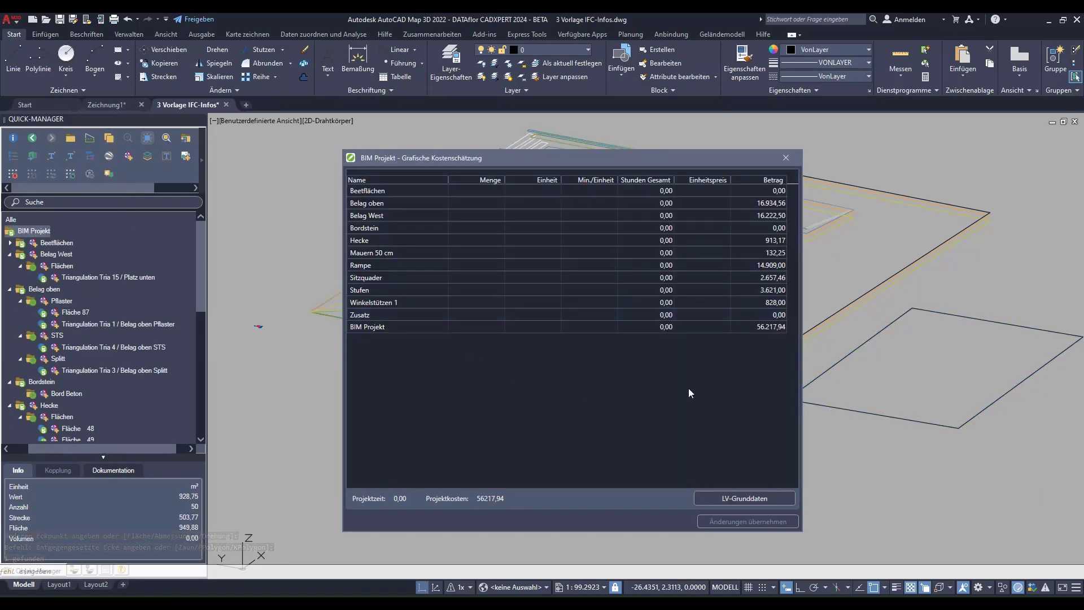
# Shrink the new paving rectangle by moving one of its corners inward
pyautogui.click(767, 332)
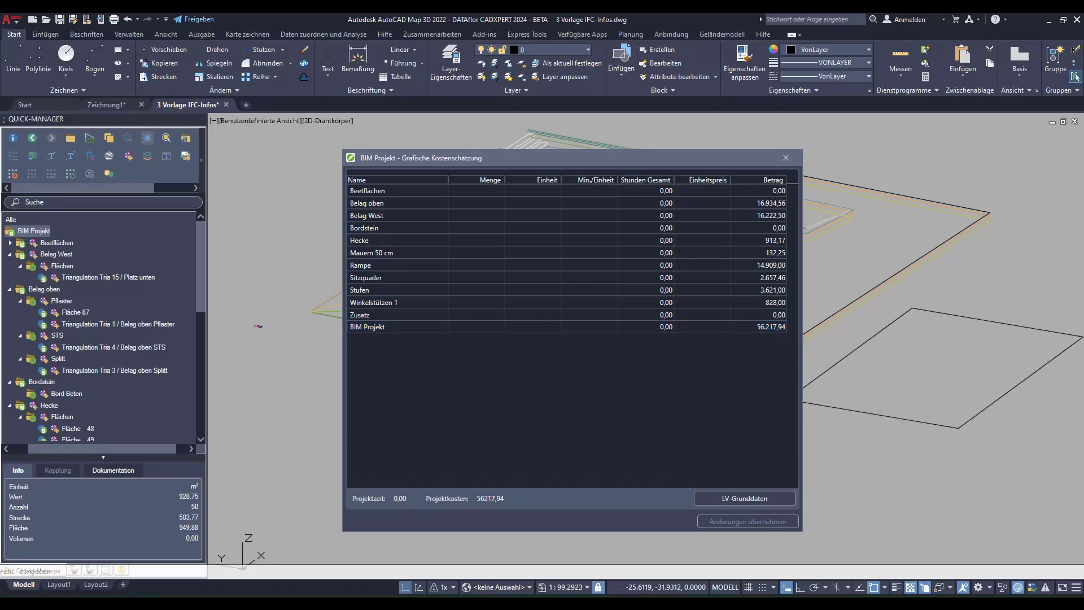
pyautogui.click(906, 421)
pyautogui.click(957, 427)
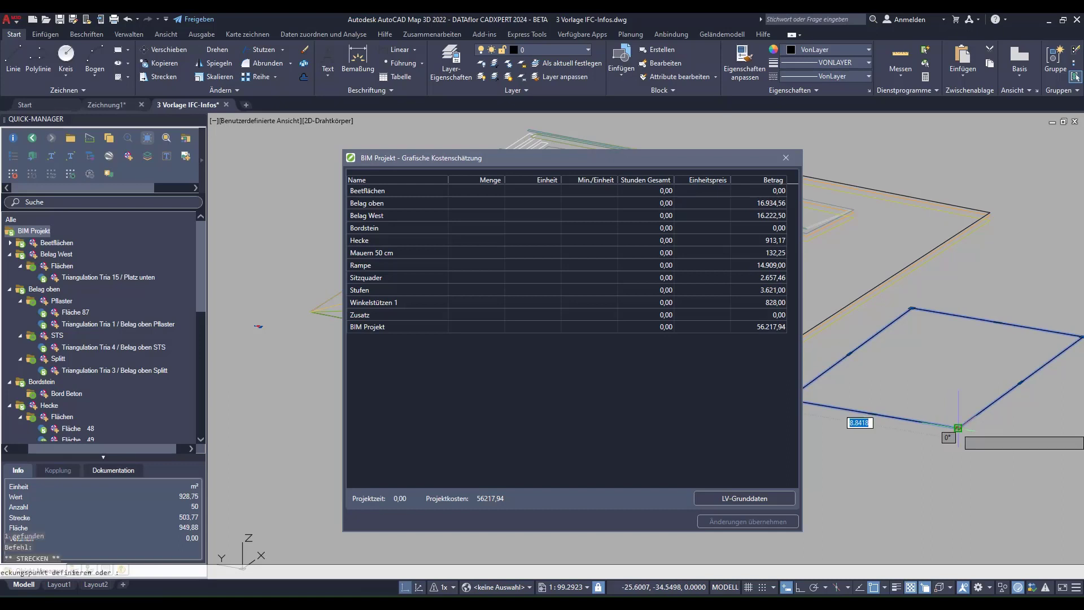
pyautogui.click(940, 364)
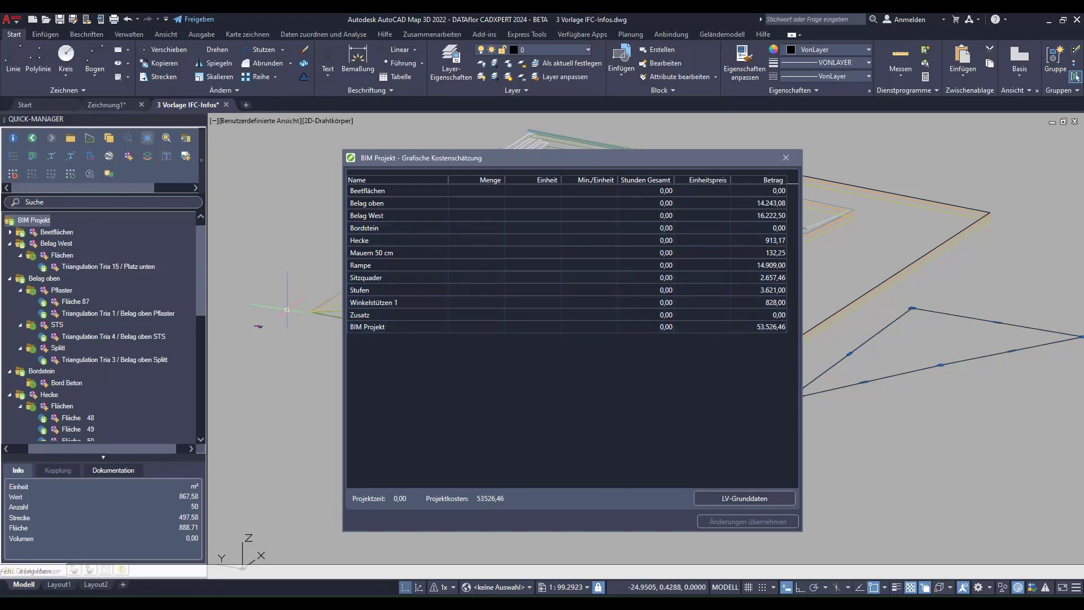
# Highlight the Stufen items, then select the whole BIM Projekt group, now at 53,526.46
pyautogui.click(724, 291)
pyautogui.click(704, 412)
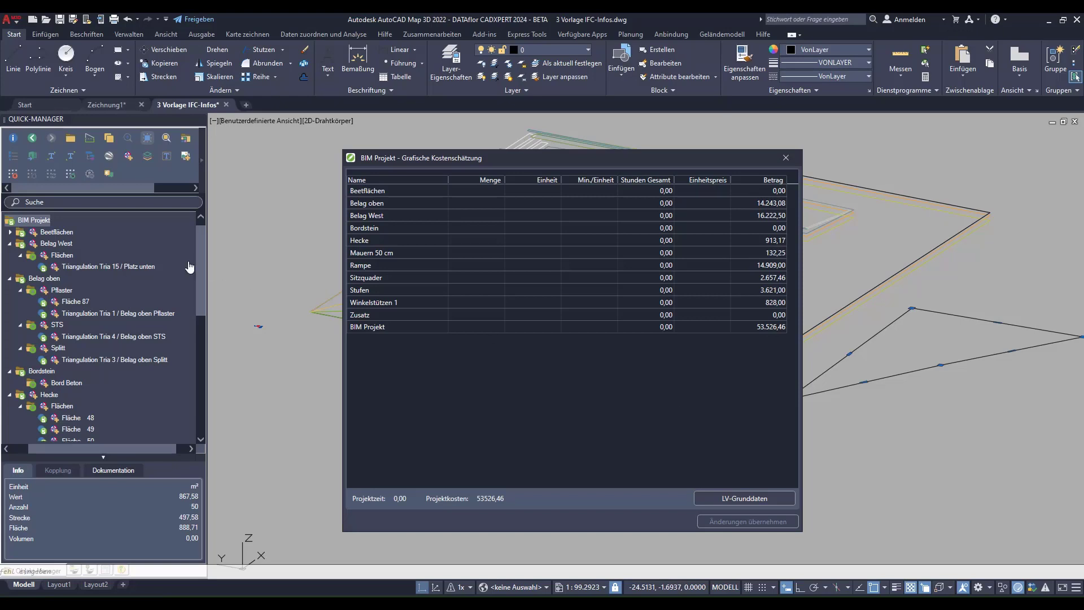
pyautogui.click(37, 223)
# Export the BIM Projekt estimate as a GAEB 90 (DA 81) file named CAD-423-01
pyautogui.rightClick(38, 224)
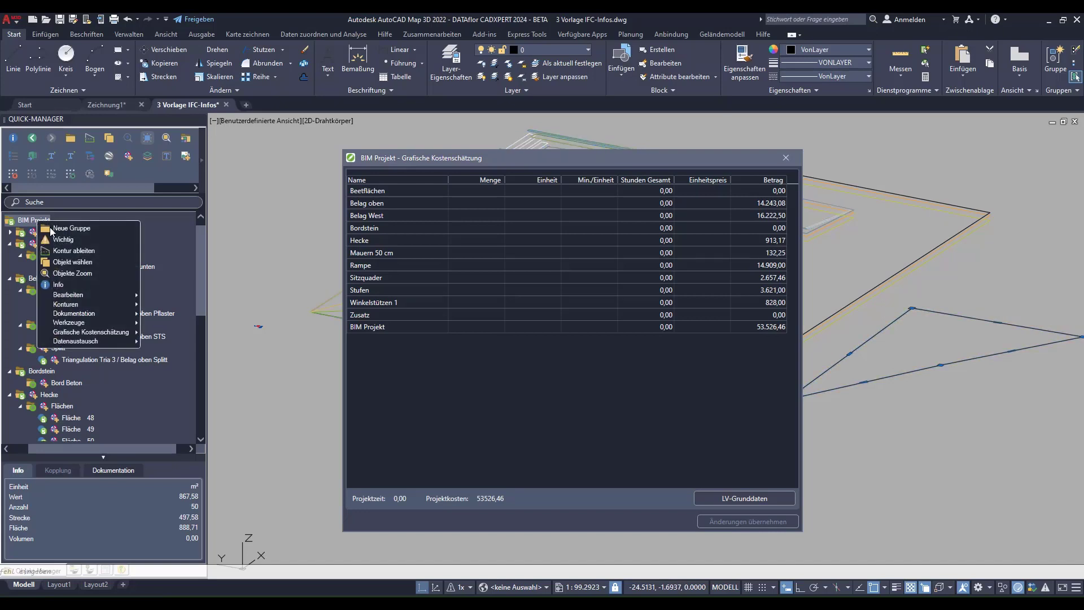
pyautogui.moveTo(90, 332)
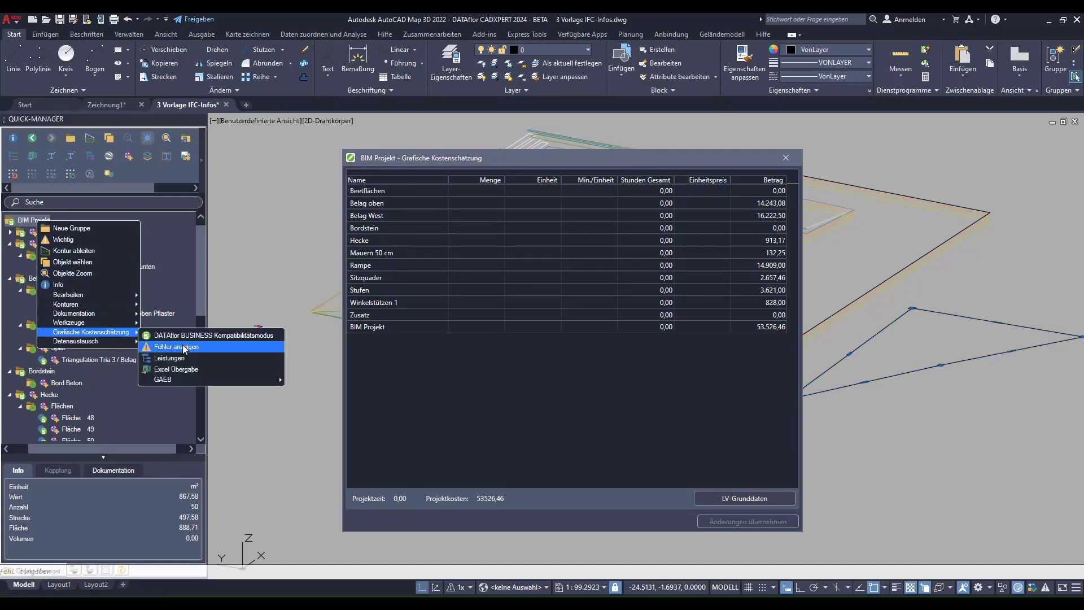
pyautogui.moveTo(209, 380)
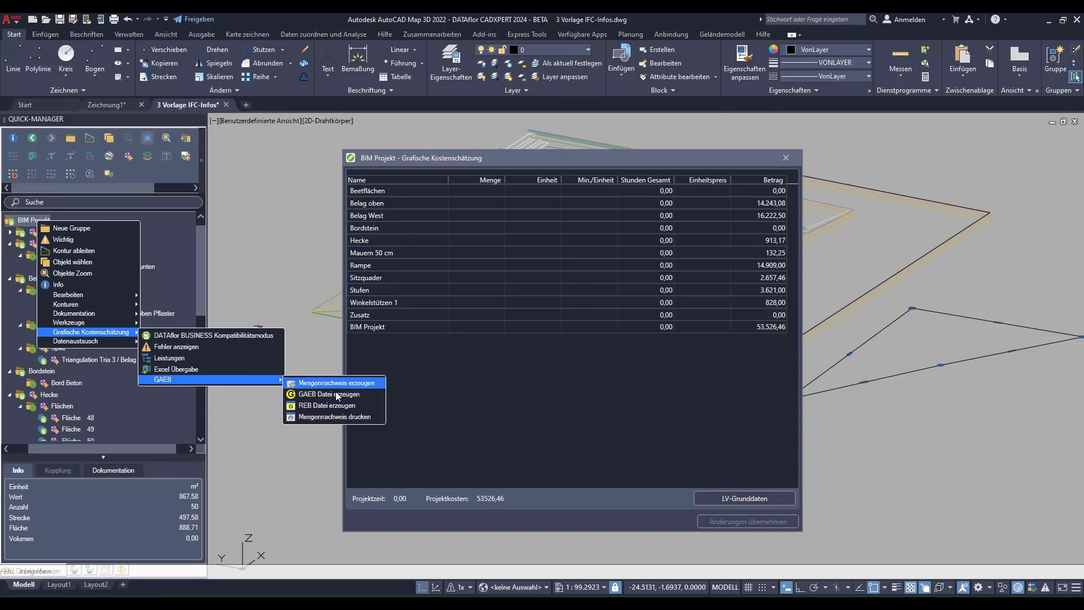
pyautogui.click(351, 396)
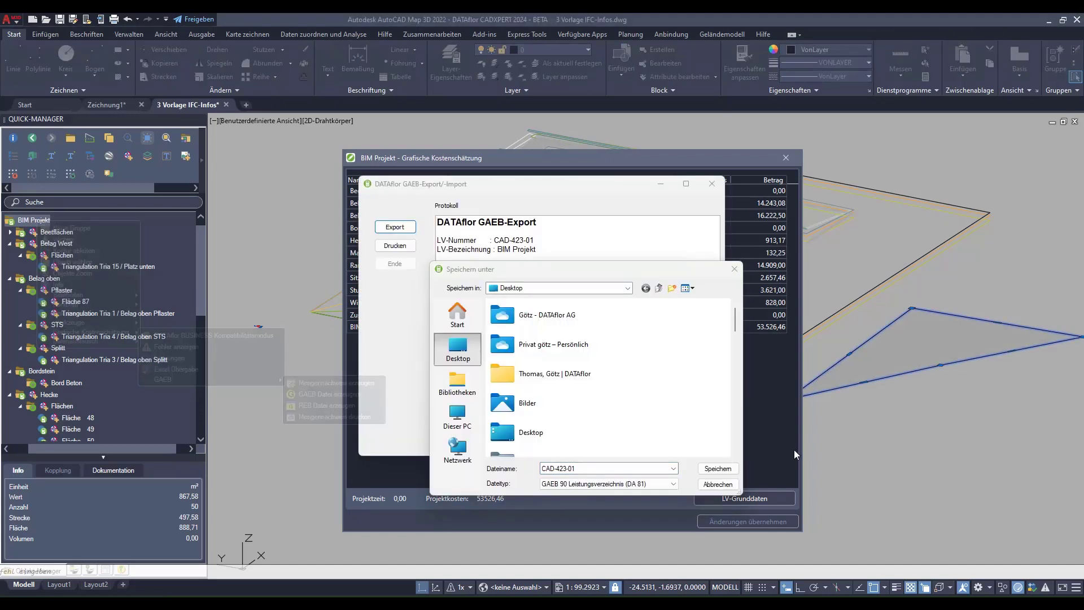
pyautogui.click(674, 485)
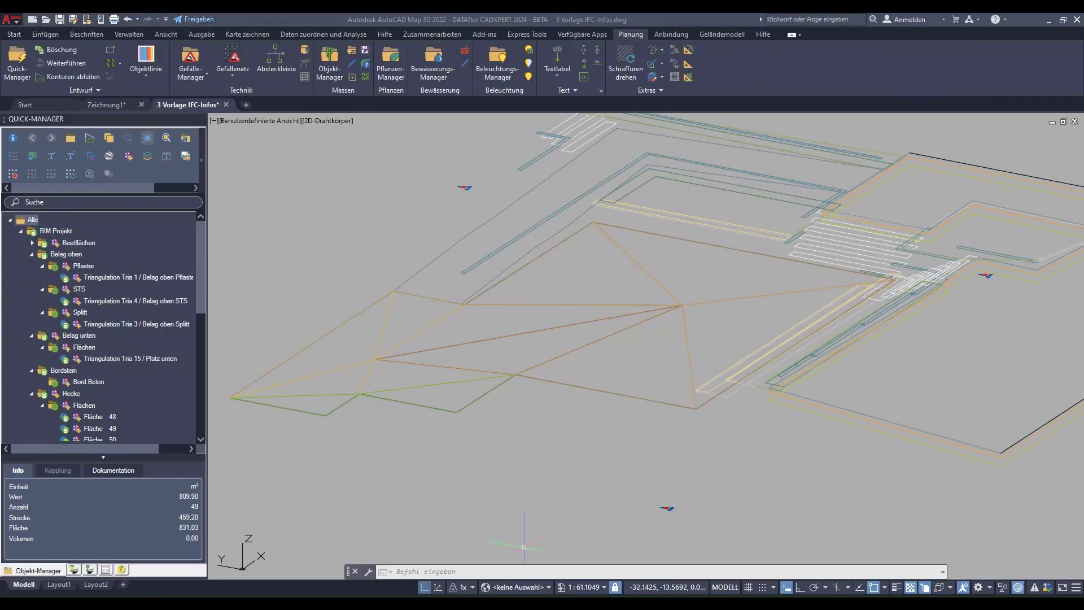
# Bring up the exported bill in AVAPLAN from the taskbar
pyautogui.click(754, 591)
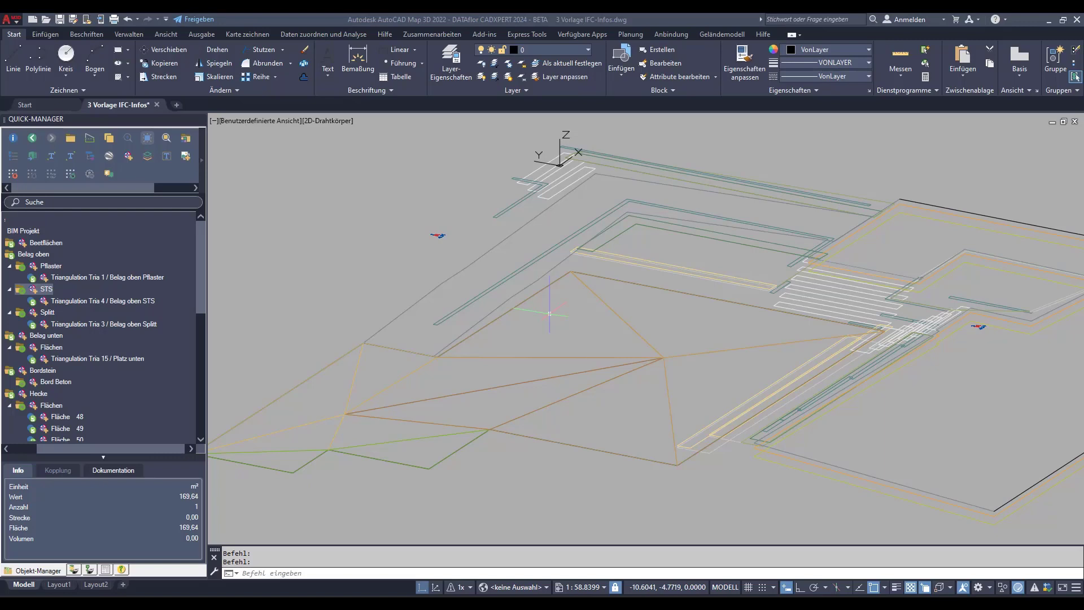
# Open the STS group's IFC settings and view its Kalkschotter material
pyautogui.click(131, 156)
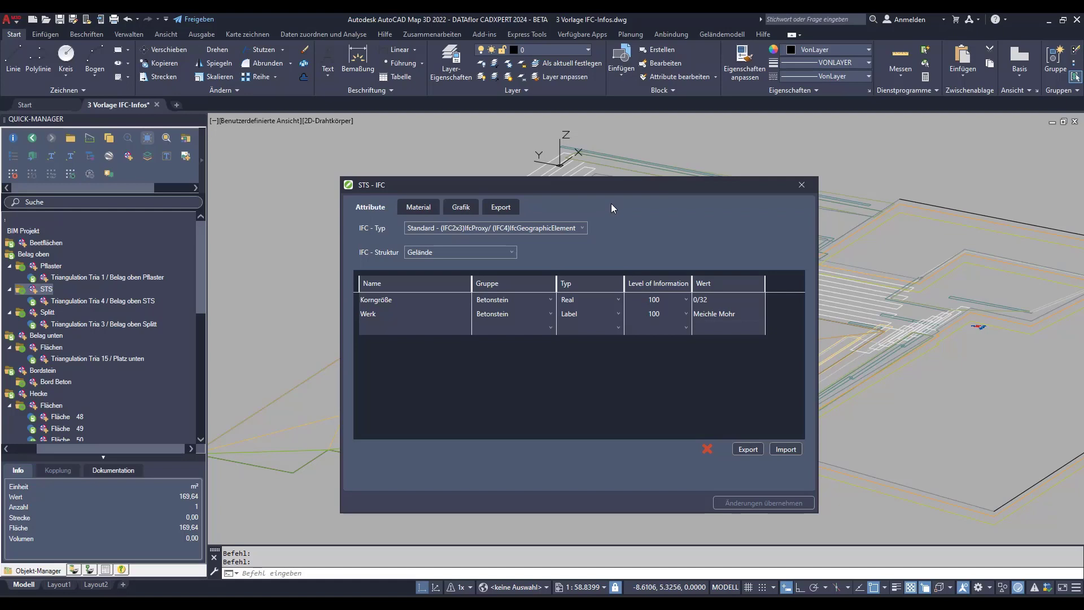
pyautogui.click(411, 209)
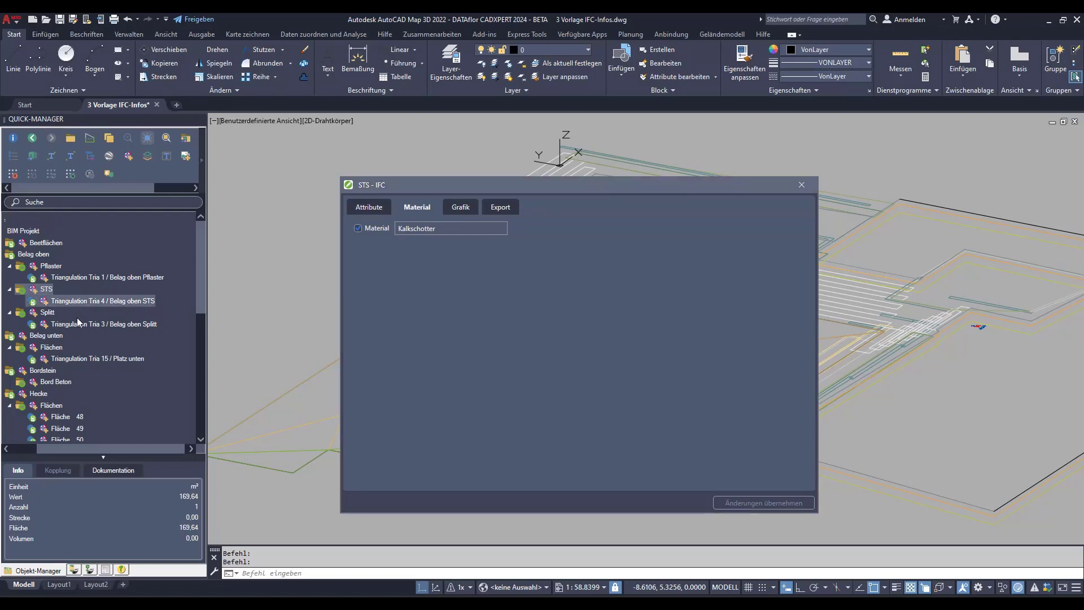
# Check the Bordstein, Pflaster and STS materials, then show STS's Korngröße and Werk attributes
pyautogui.click(45, 372)
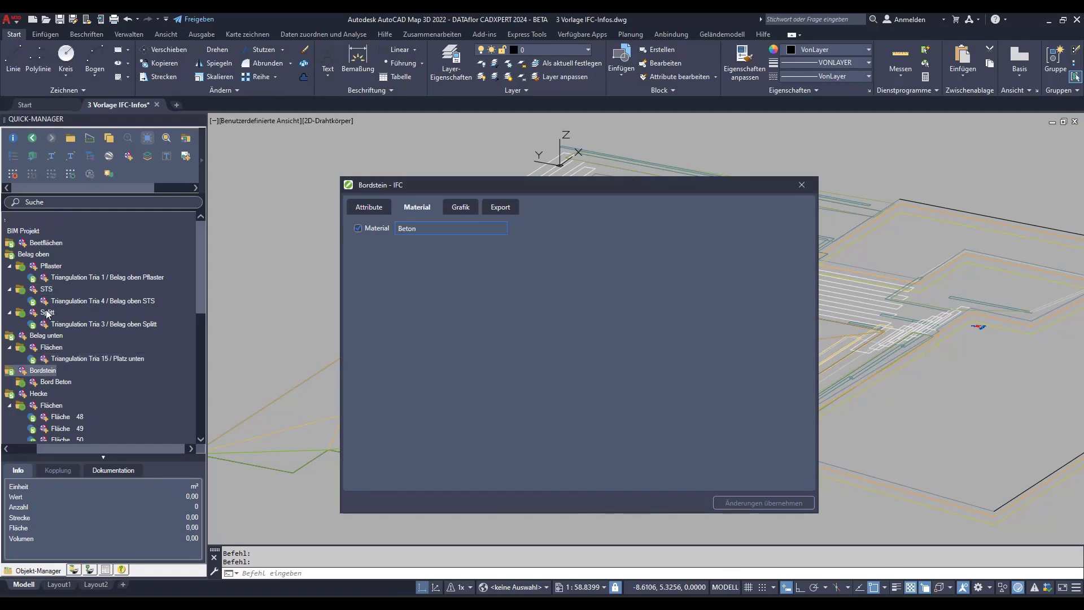
pyautogui.click(45, 267)
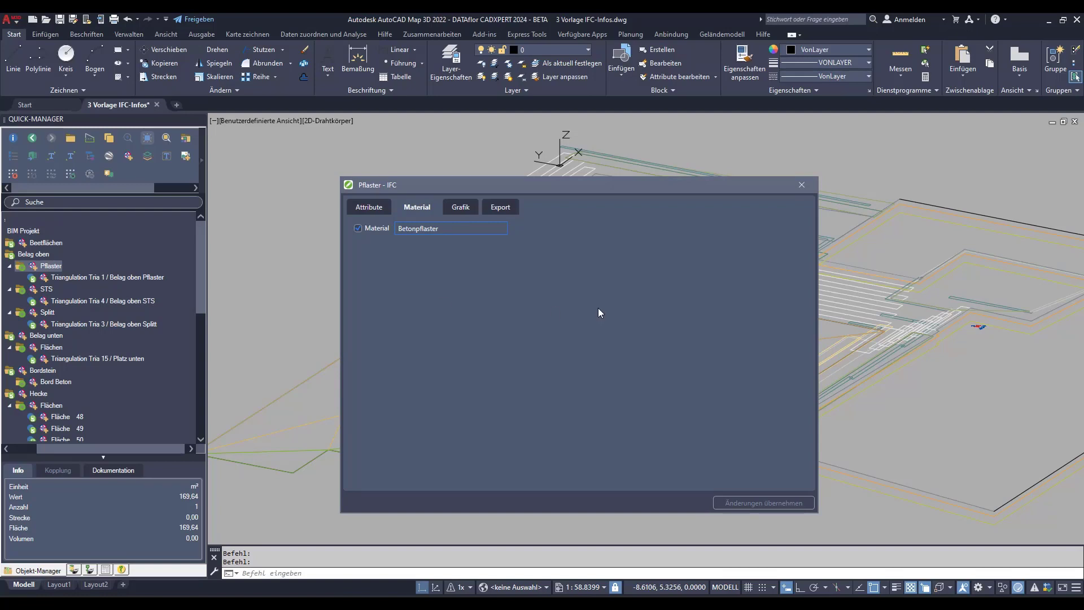
pyautogui.click(47, 290)
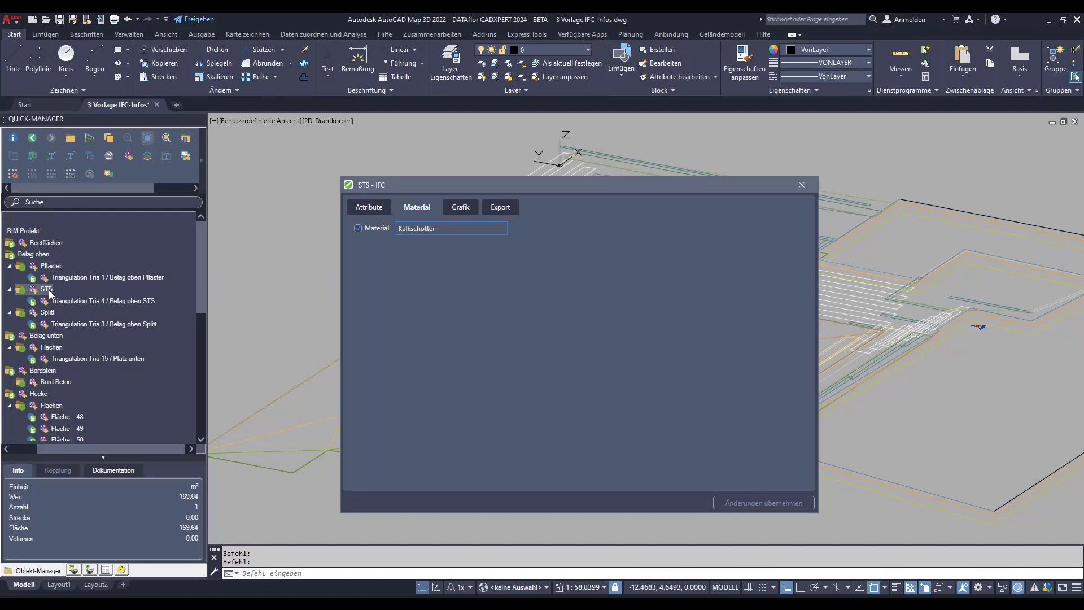
pyautogui.click(370, 212)
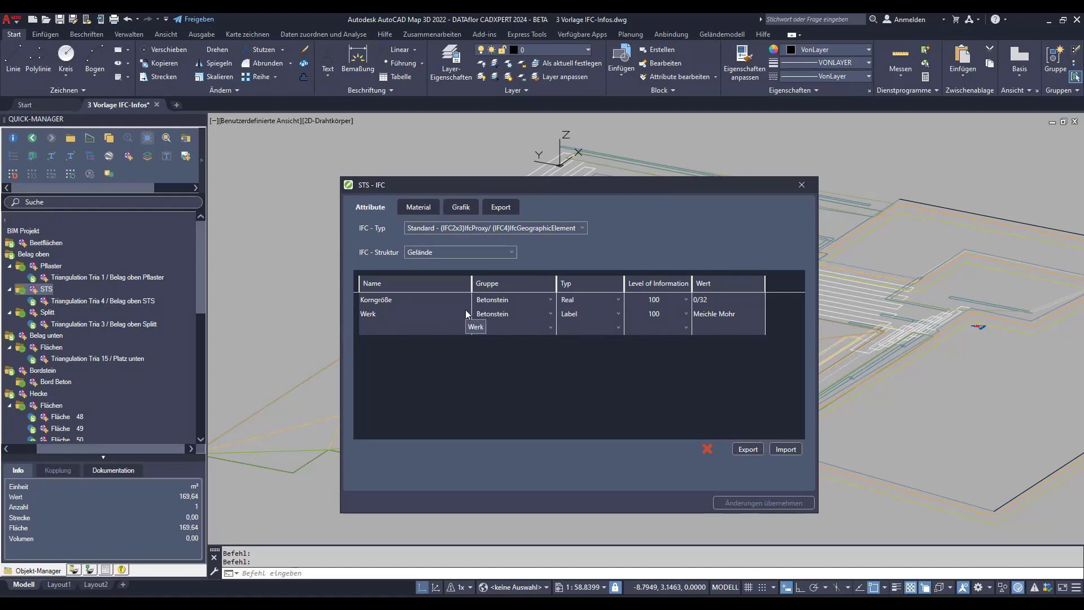
# Add the STS attribute frostsicher (group Betonstein, type Bool, value true) and apply it
pyautogui.doubleClick(380, 326)
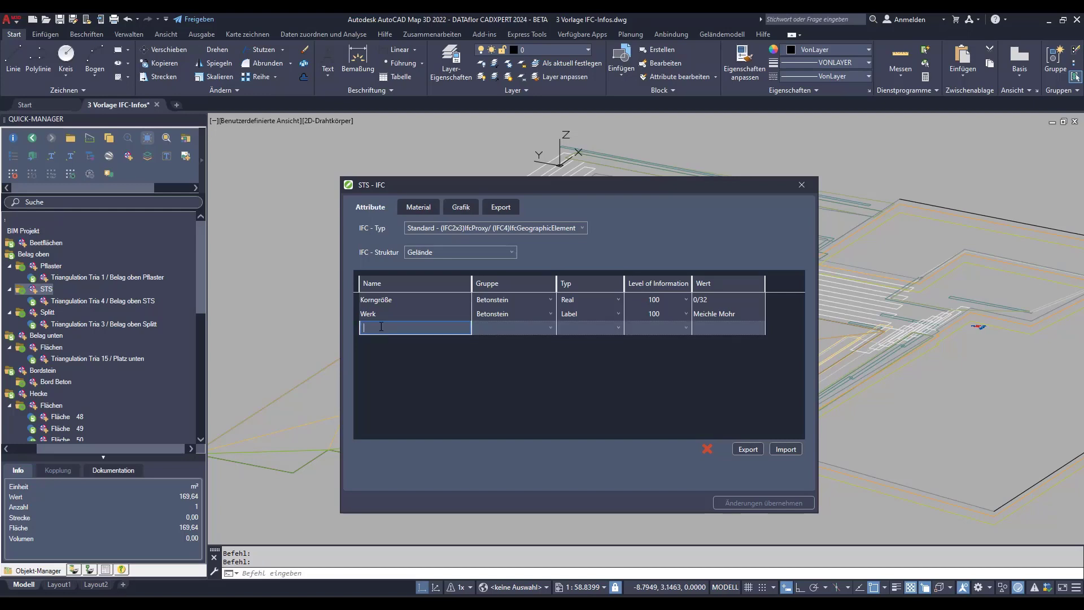
pyautogui.write('F')
pyautogui.write('tsic')
pyautogui.write('her')
pyautogui.press('Tab')
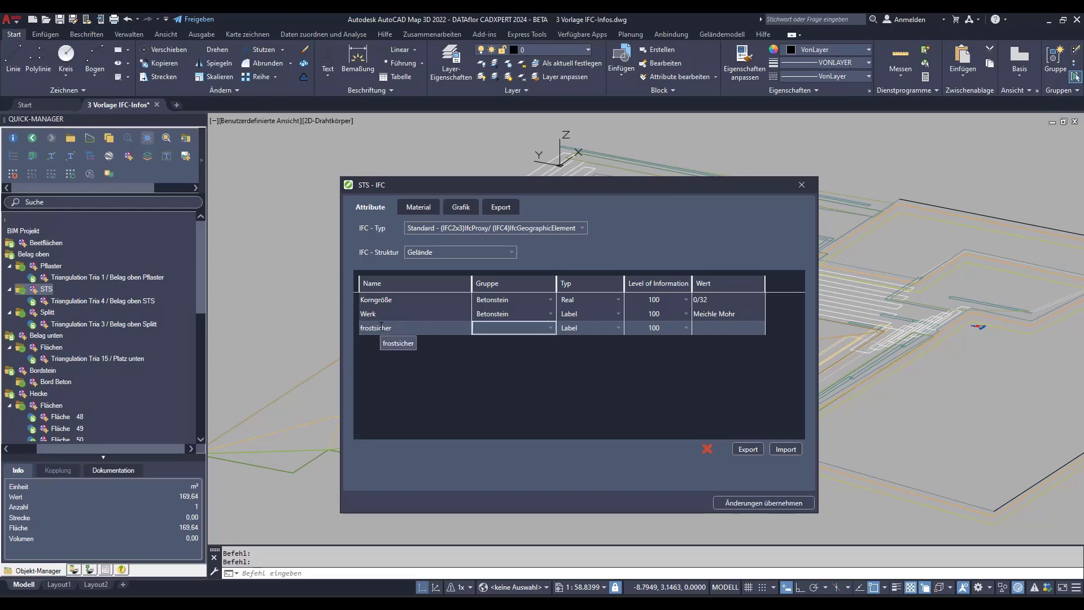
pyautogui.write('Betonstein')
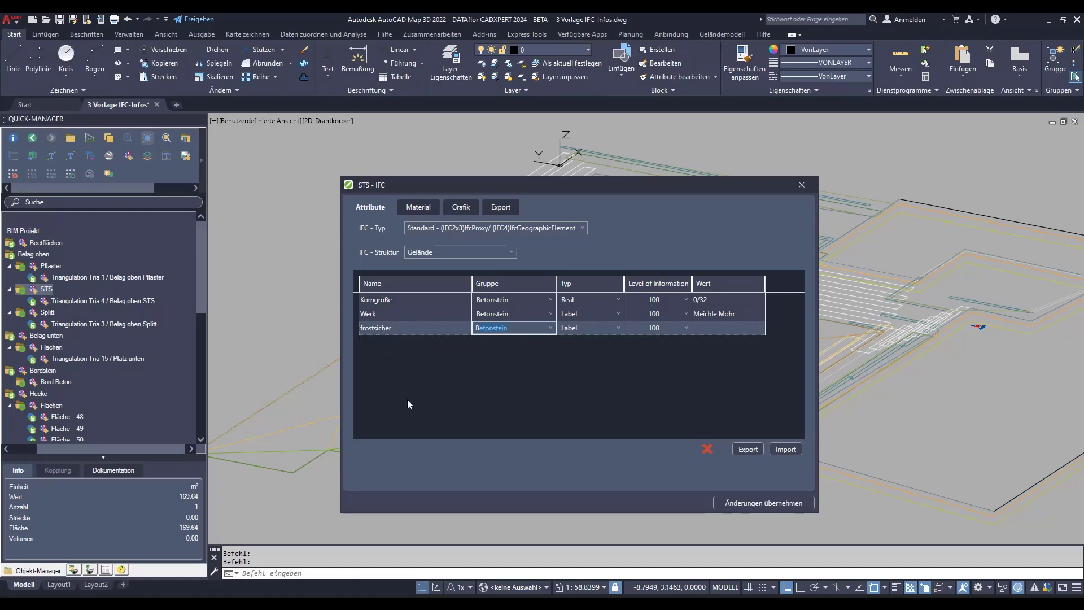
pyautogui.press('Tab')
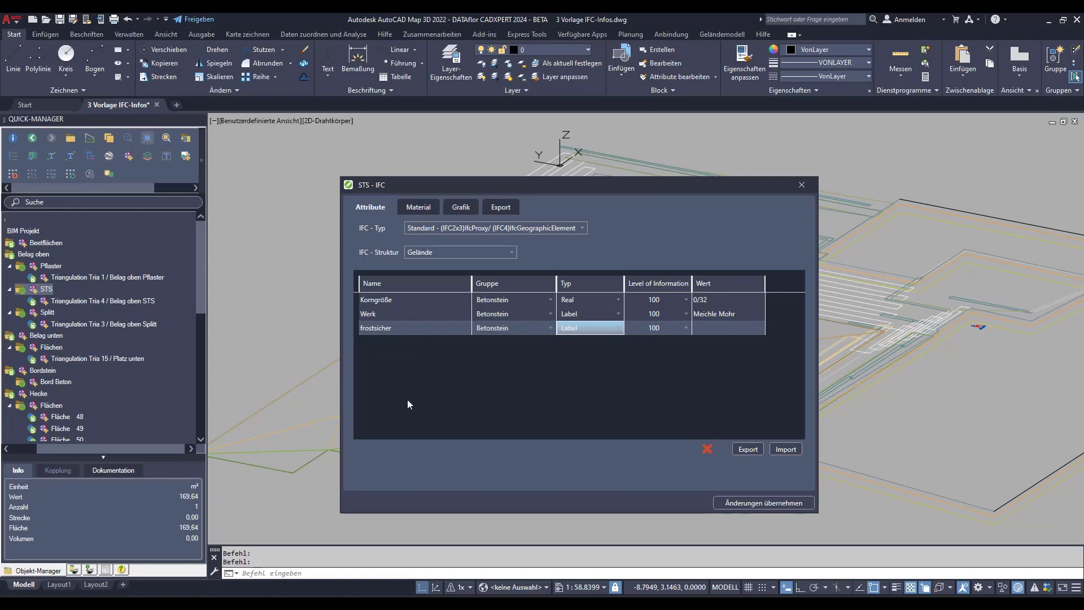
pyautogui.write('Bool')
pyautogui.press('Tab')
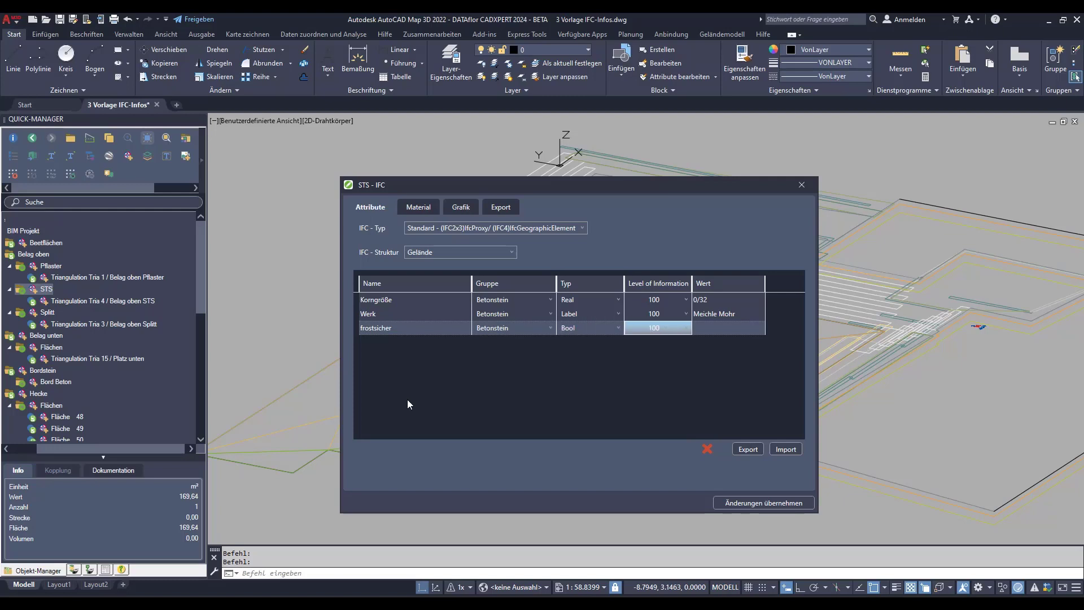
pyautogui.press('Tab')
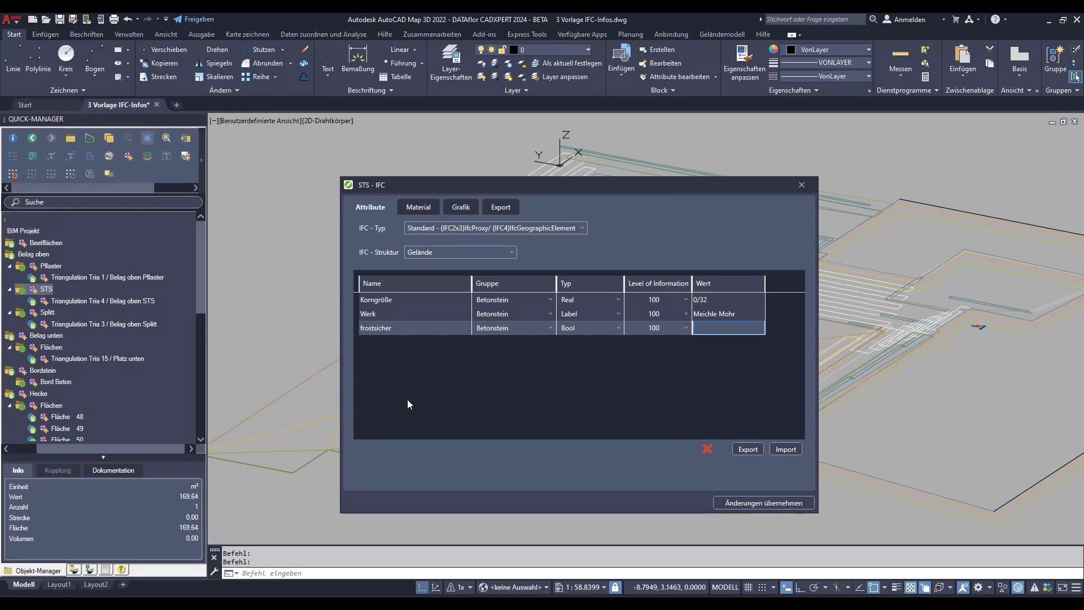
pyautogui.write('true')
pyautogui.press('Tab')
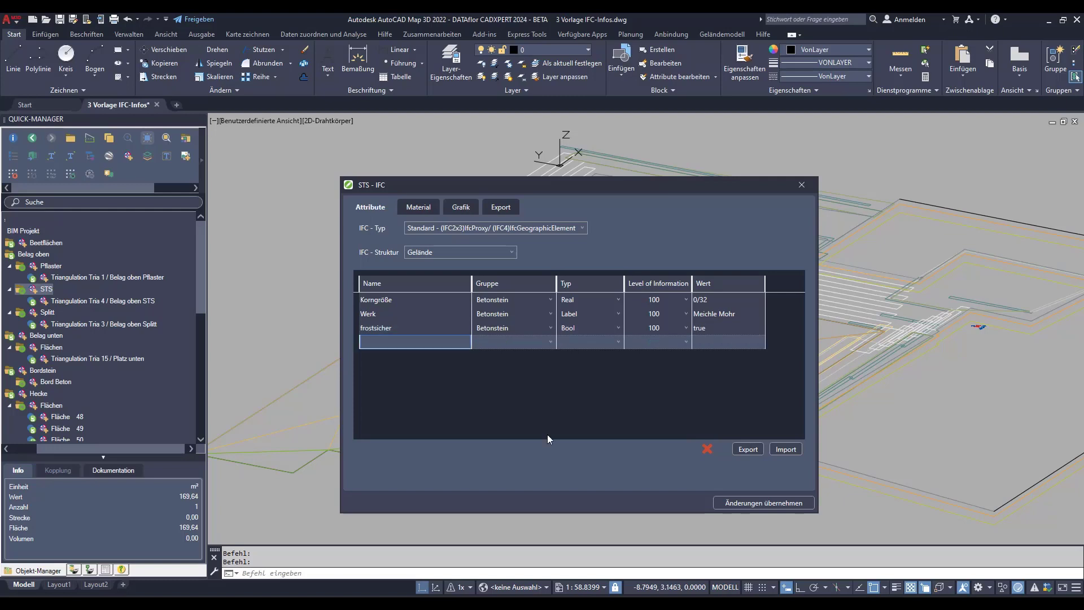
pyautogui.click(787, 502)
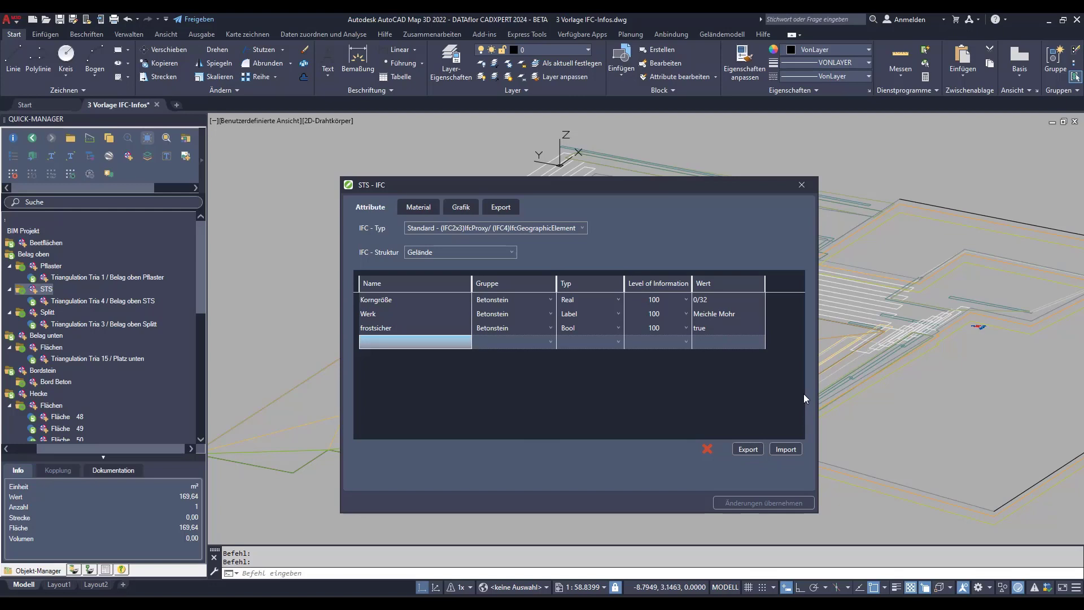
pyautogui.click(783, 455)
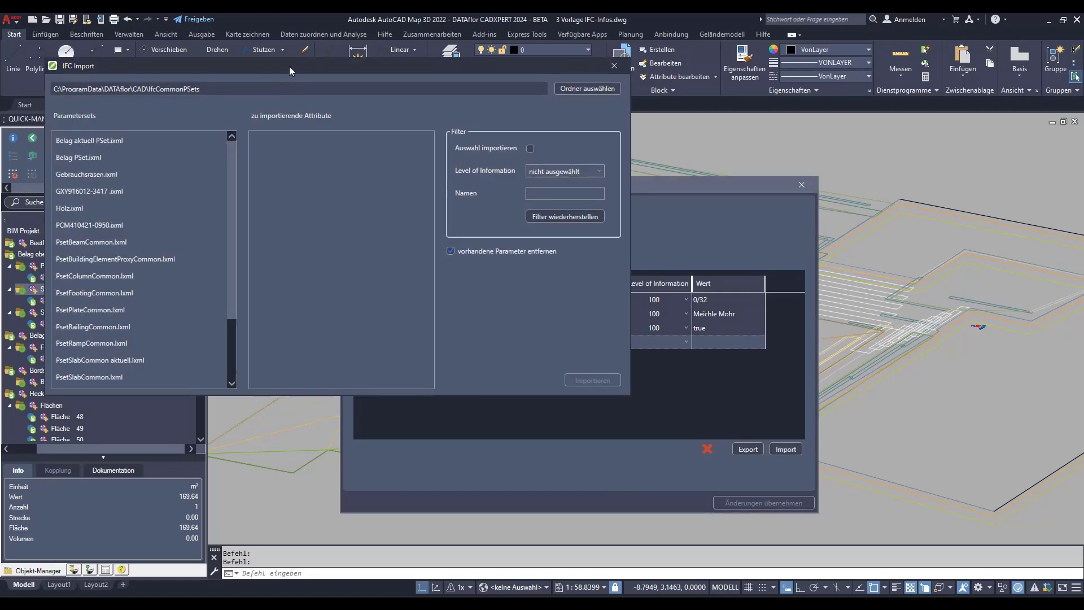
pyautogui.moveTo(289, 66); pyautogui.dragTo(399, 114)
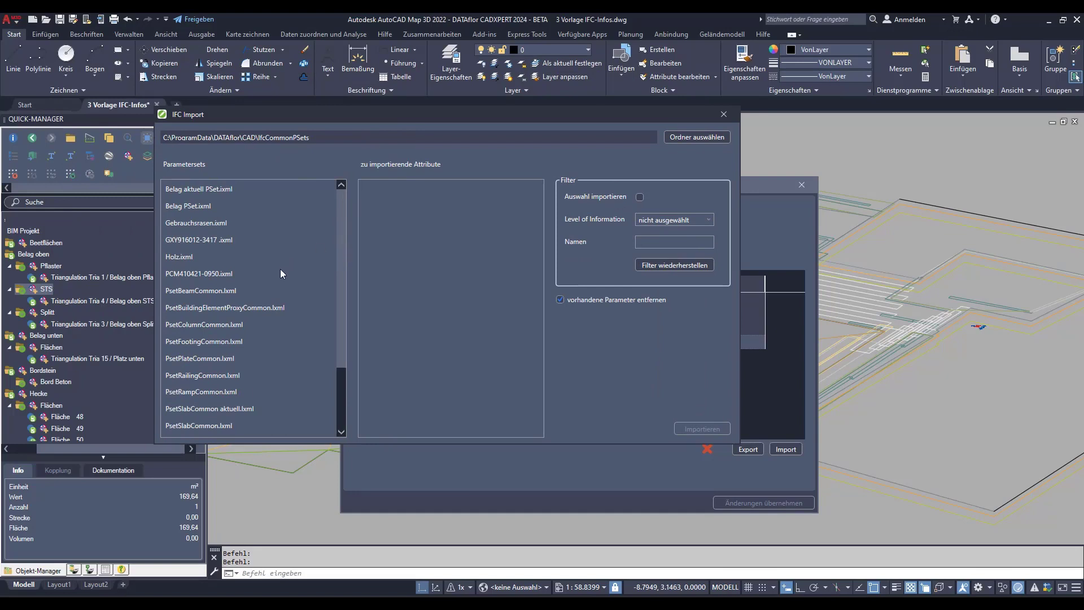
pyautogui.click(206, 242)
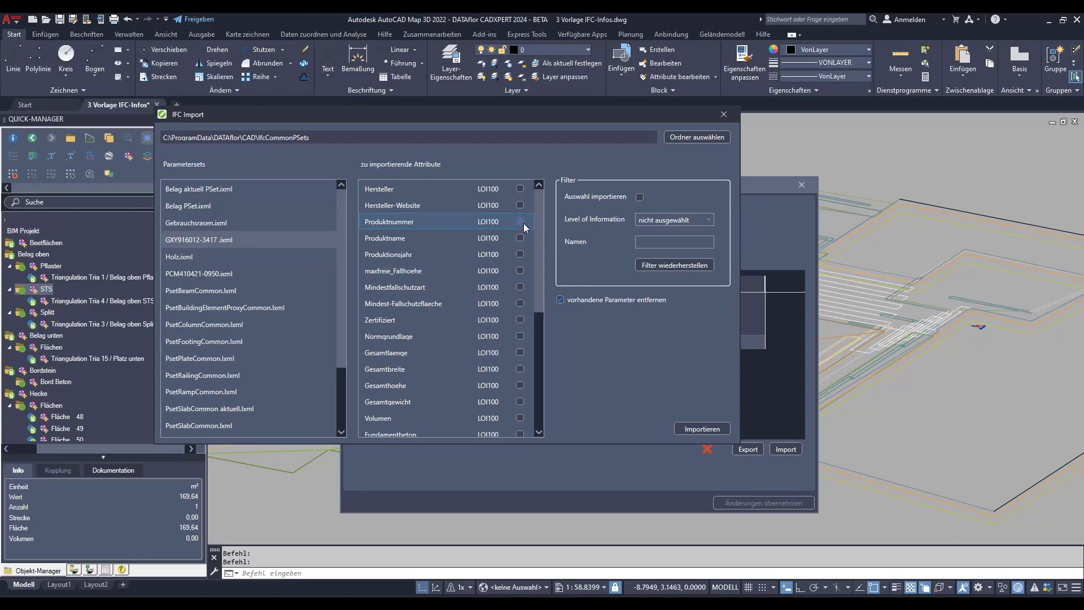
pyautogui.moveTo(538, 243); pyautogui.dragTo(540, 367)
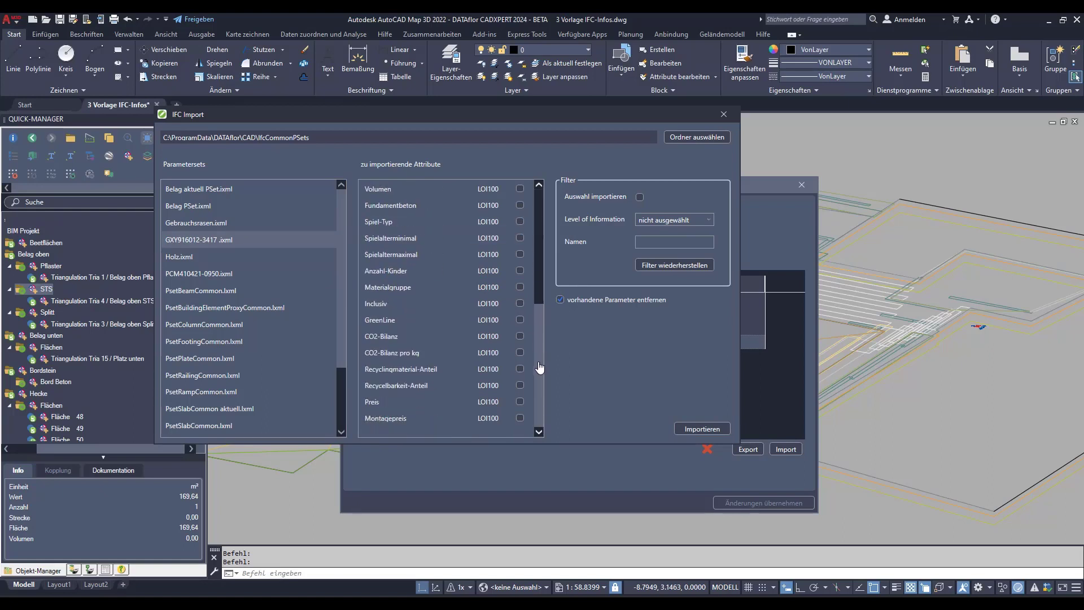
pyautogui.click(520, 352)
# Import only the checked attributes into STS, keeping the existing parameters
pyautogui.click(560, 299)
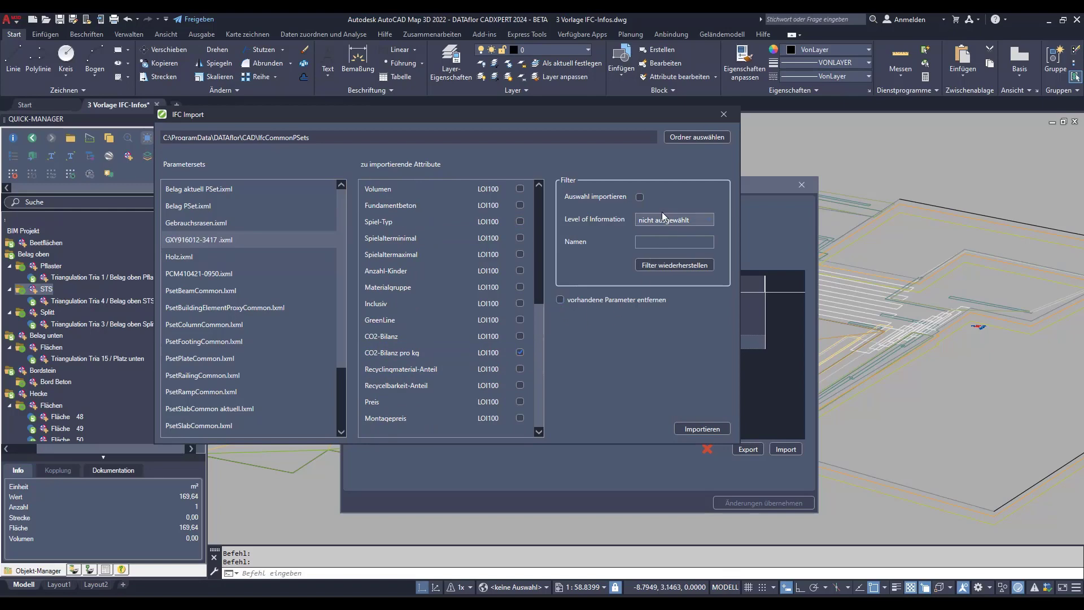
pyautogui.click(639, 196)
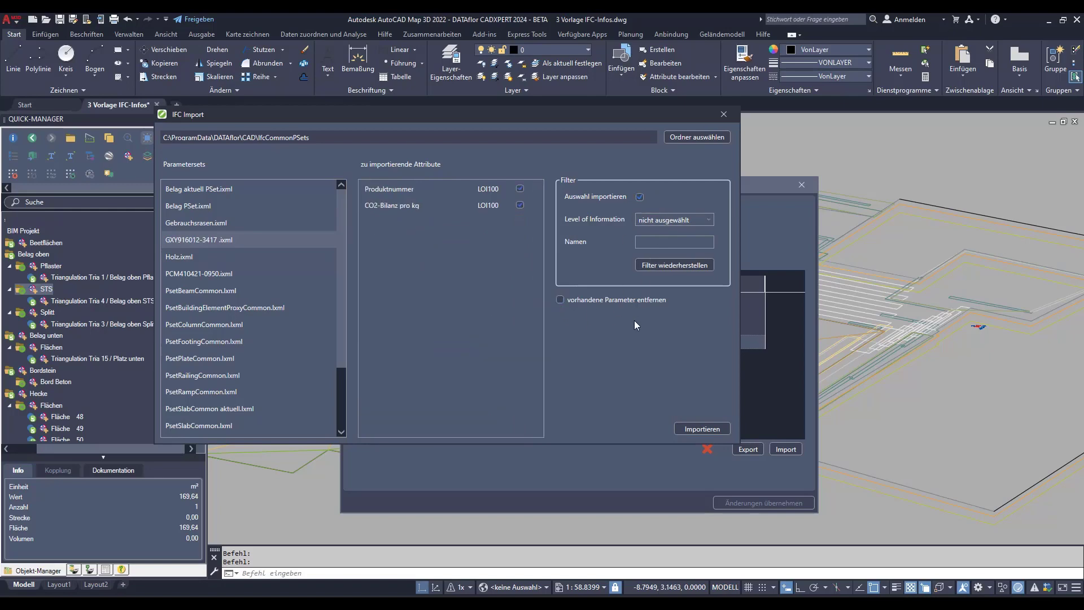
pyautogui.click(692, 431)
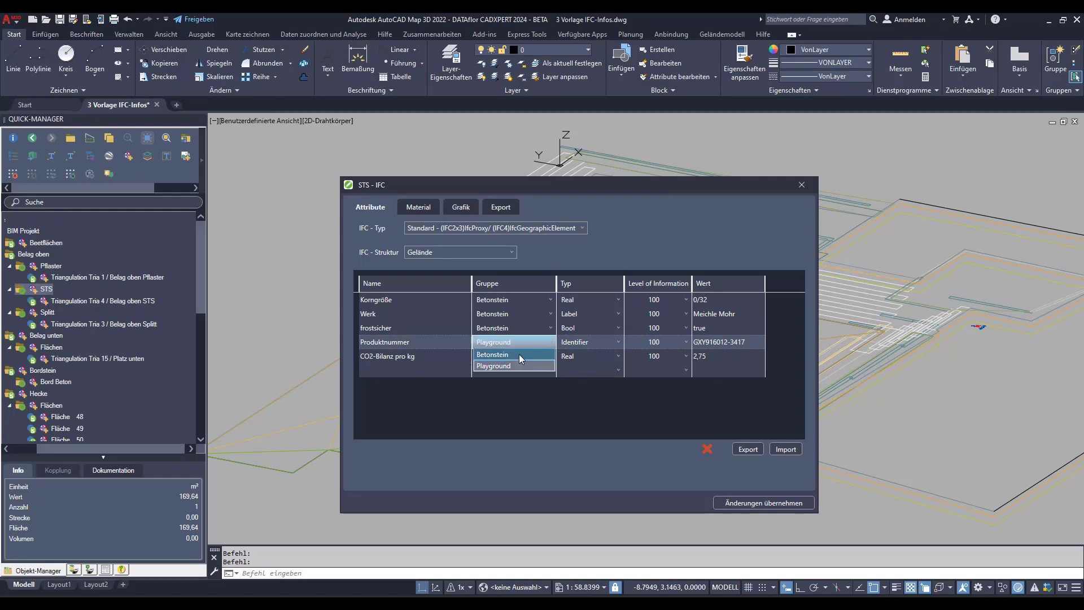
# Put both new attributes in the Betonstein group and set Produktnummer to 12345
pyautogui.click(553, 356)
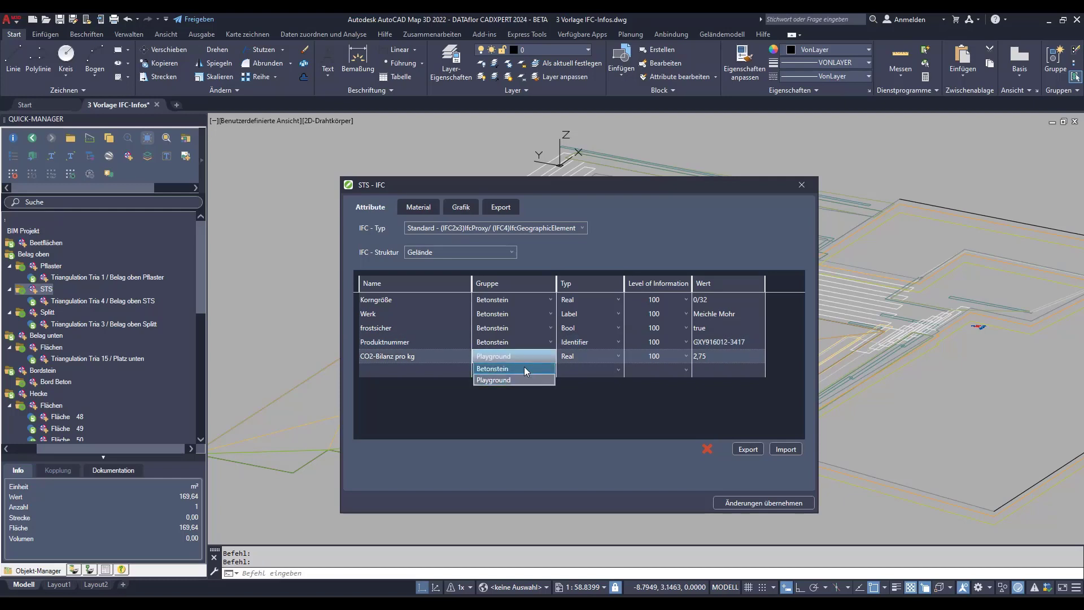
pyautogui.click(520, 368)
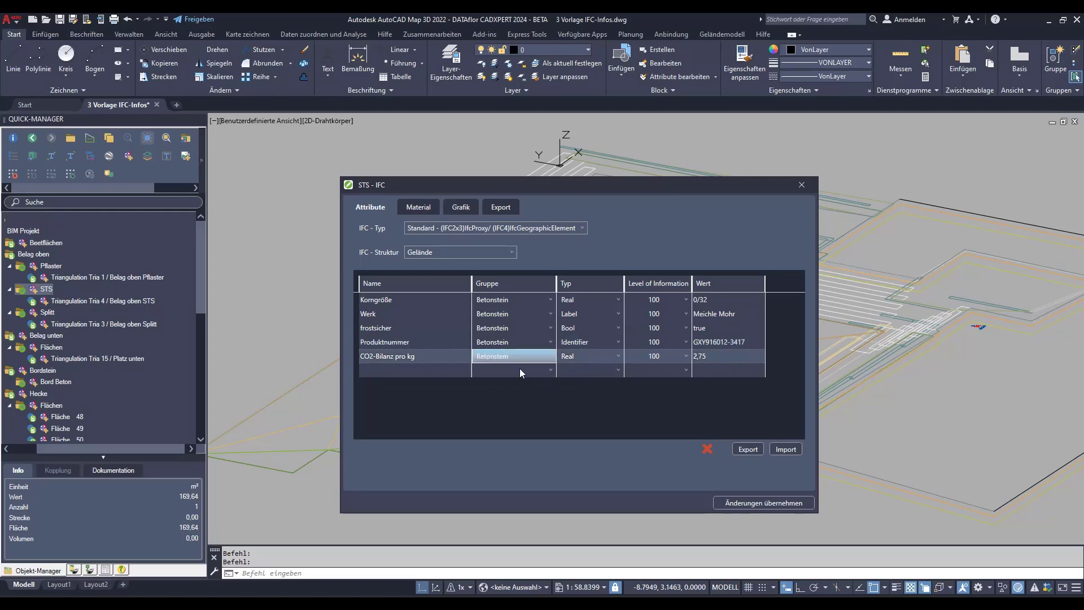
pyautogui.click(739, 343)
pyautogui.moveTo(746, 342); pyautogui.dragTo(700, 343)
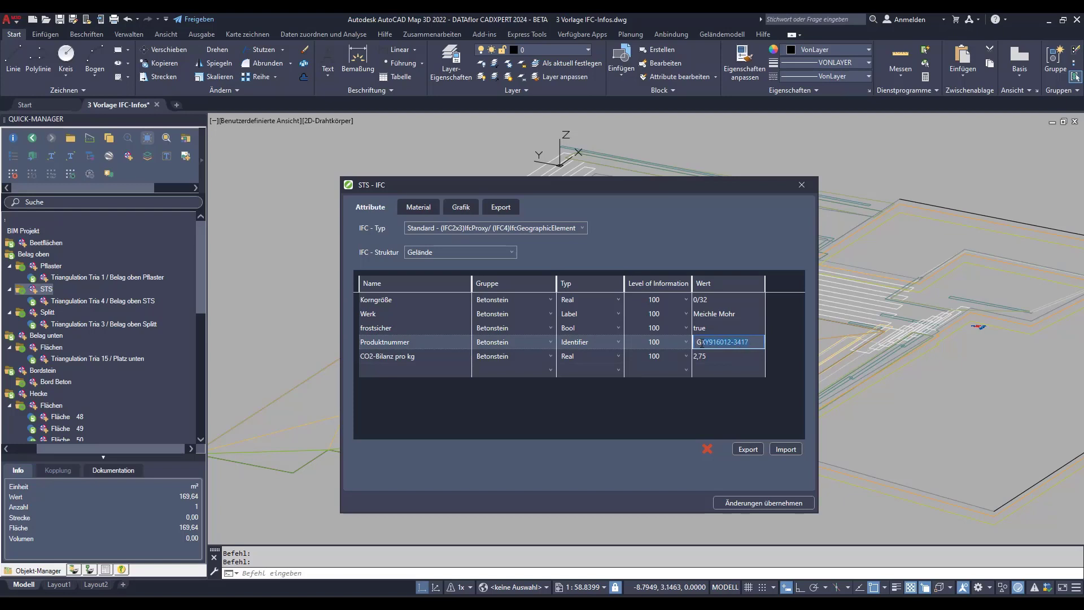
pyautogui.write('12345')
pyautogui.click(711, 356)
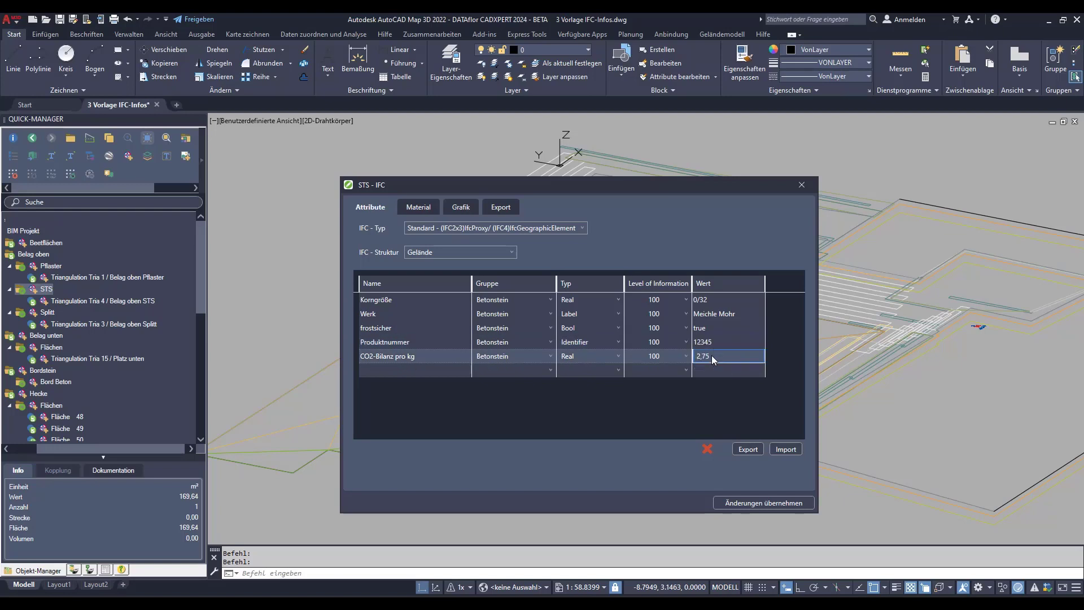
# Change CO2-Bilanz pro kg from 2,75 to 3 and apply the attribute changes
pyautogui.doubleClick(696, 357)
pyautogui.write('3')
pyautogui.click(753, 503)
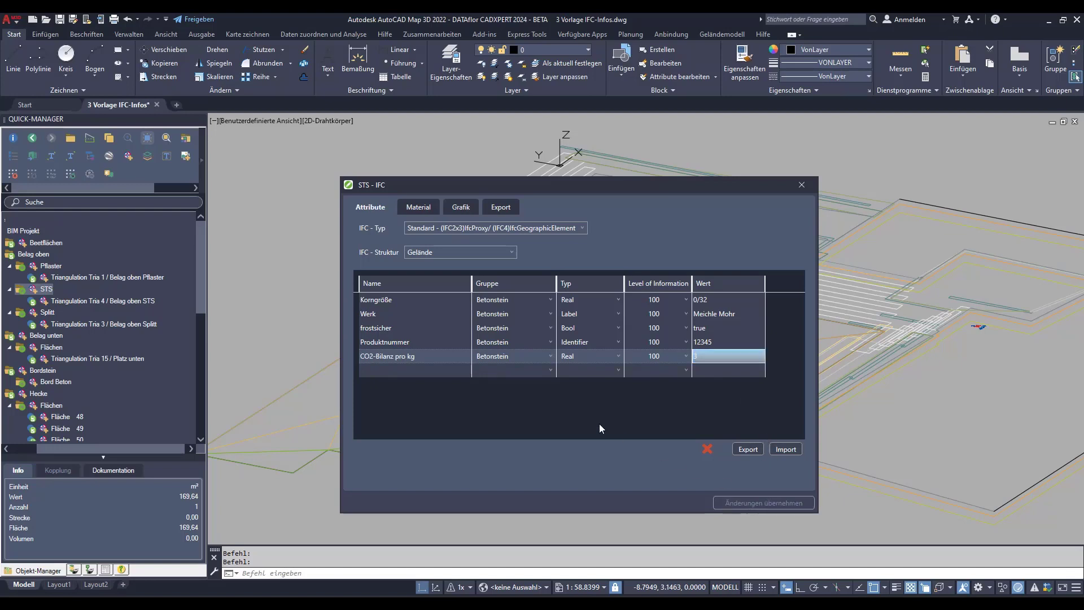
pyautogui.click(598, 423)
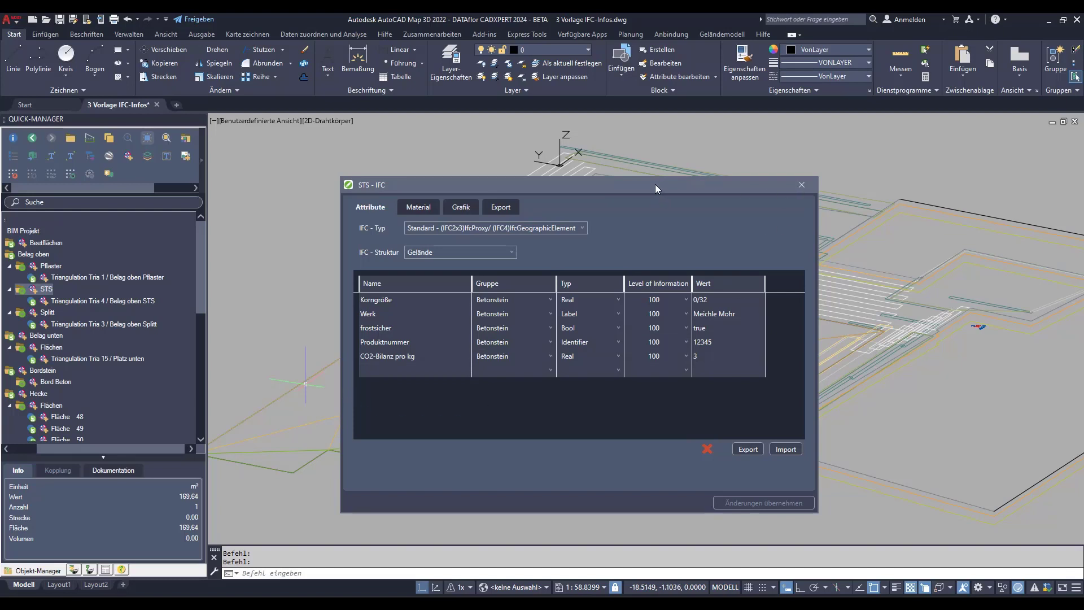
pyautogui.moveTo(654, 184); pyautogui.dragTo(862, 113)
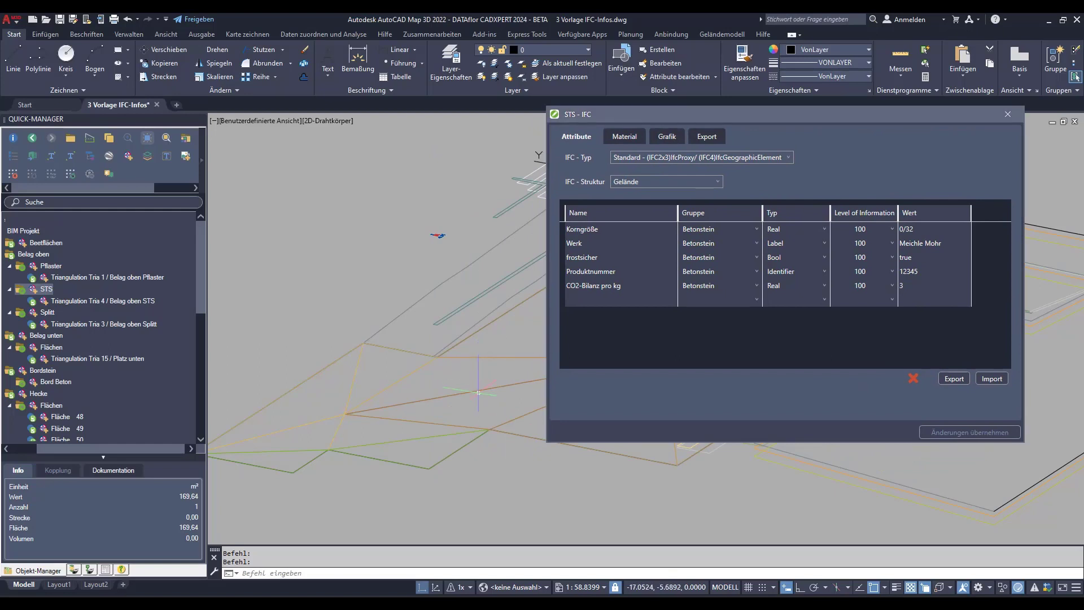
# Assign the Triangulation Tria 15 / Platz unten surface to STS and view the IFC-Typ choices
pyautogui.click(477, 391)
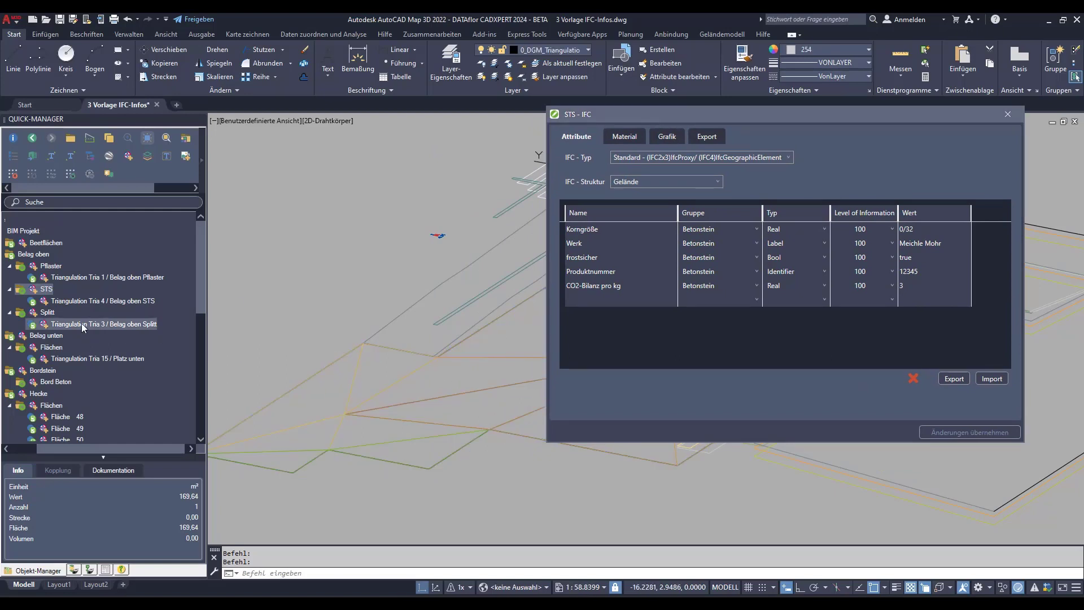
pyautogui.click(106, 140)
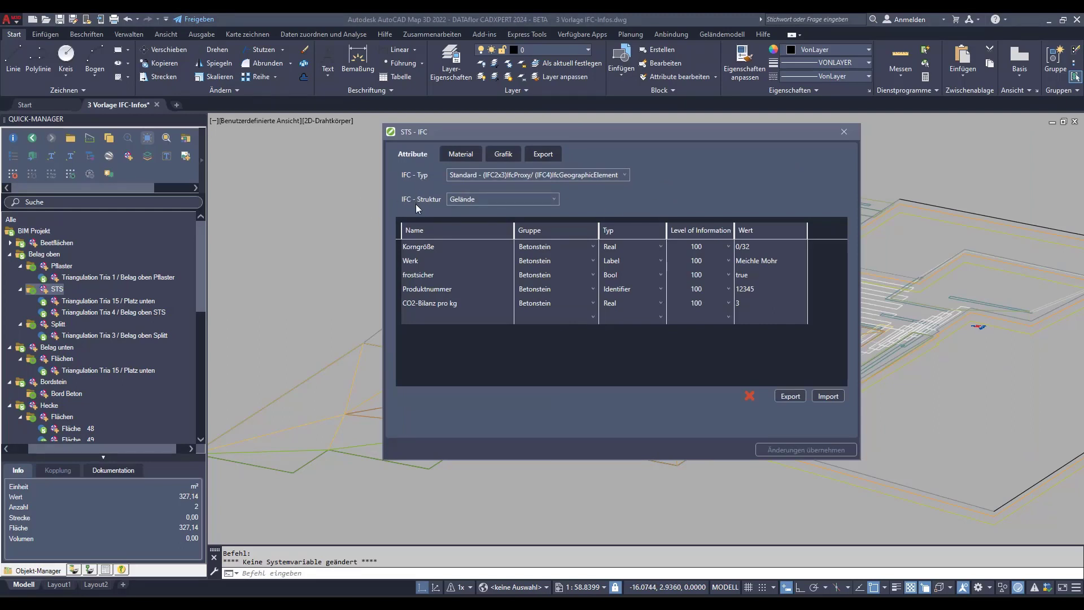
pyautogui.click(624, 176)
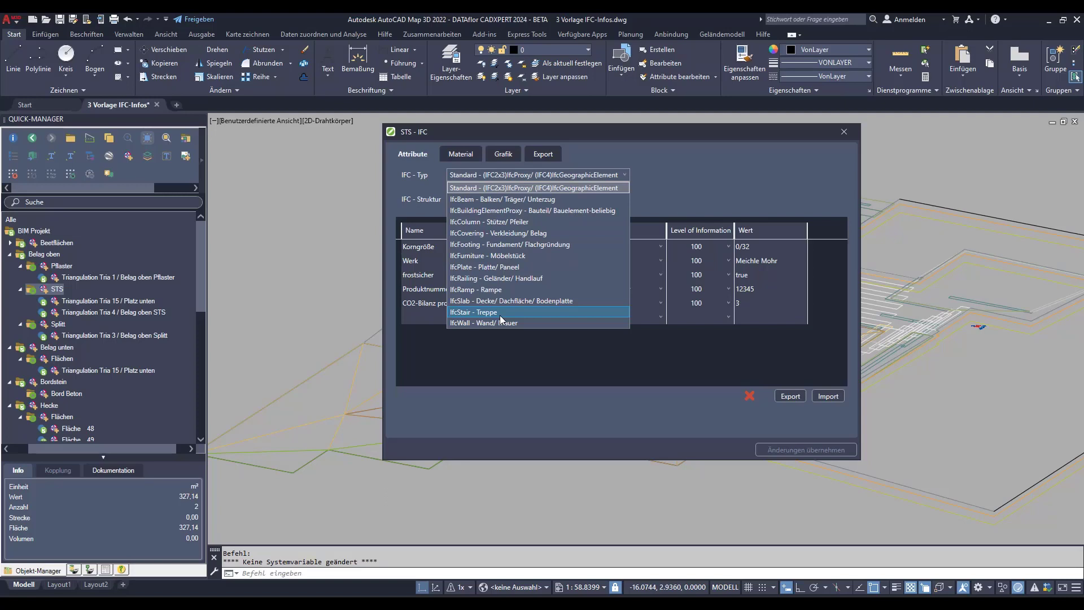
pyautogui.click(686, 165)
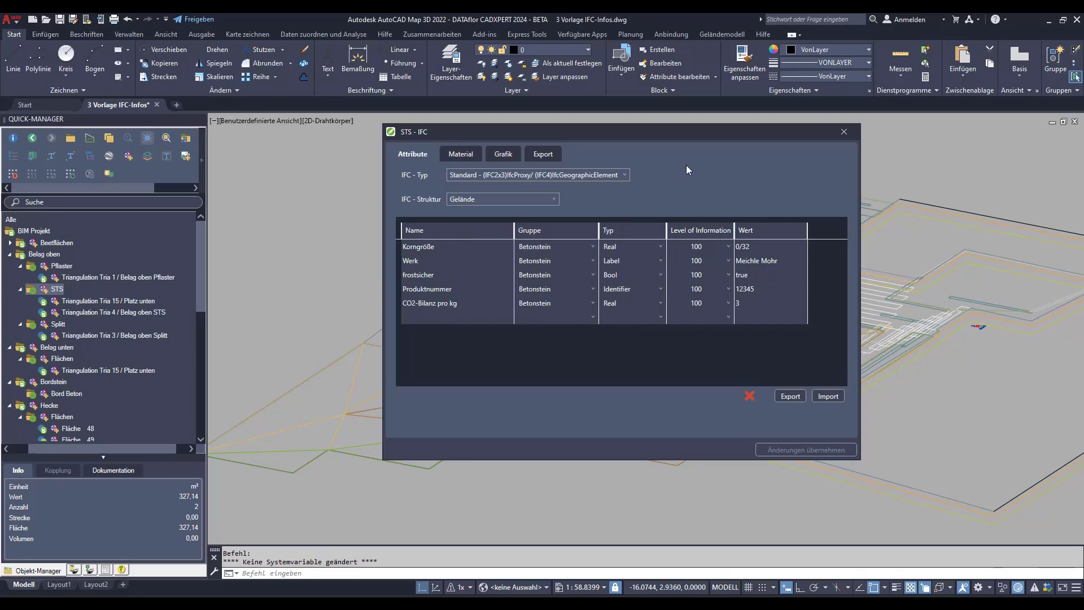
pyautogui.click(556, 202)
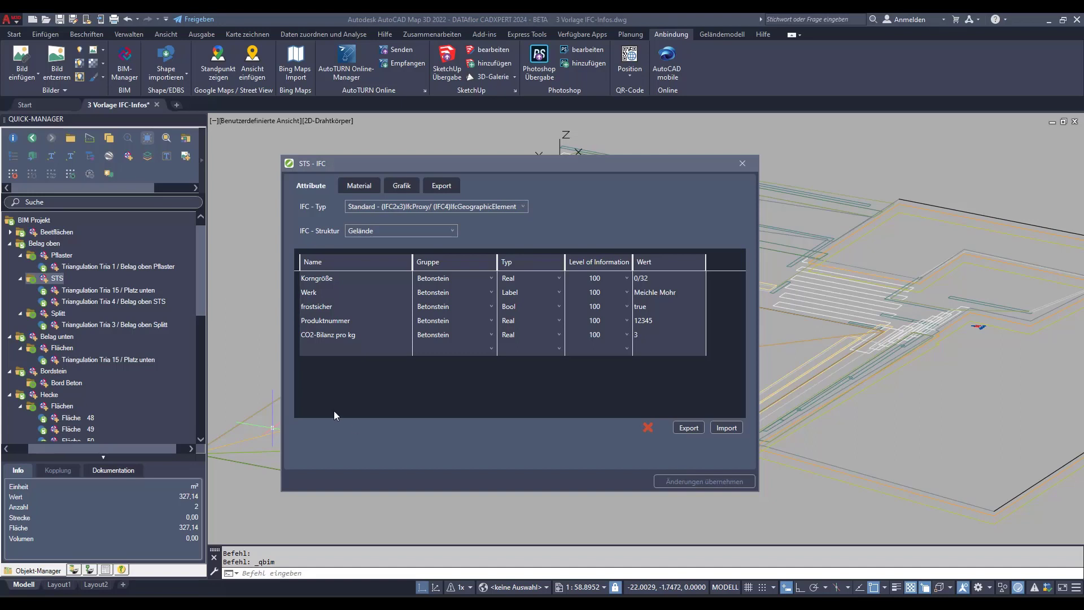
# Generate the IFC model for the whole BIM Projekt from the Export settings and view it
pyautogui.scroll(1, 40, 224)
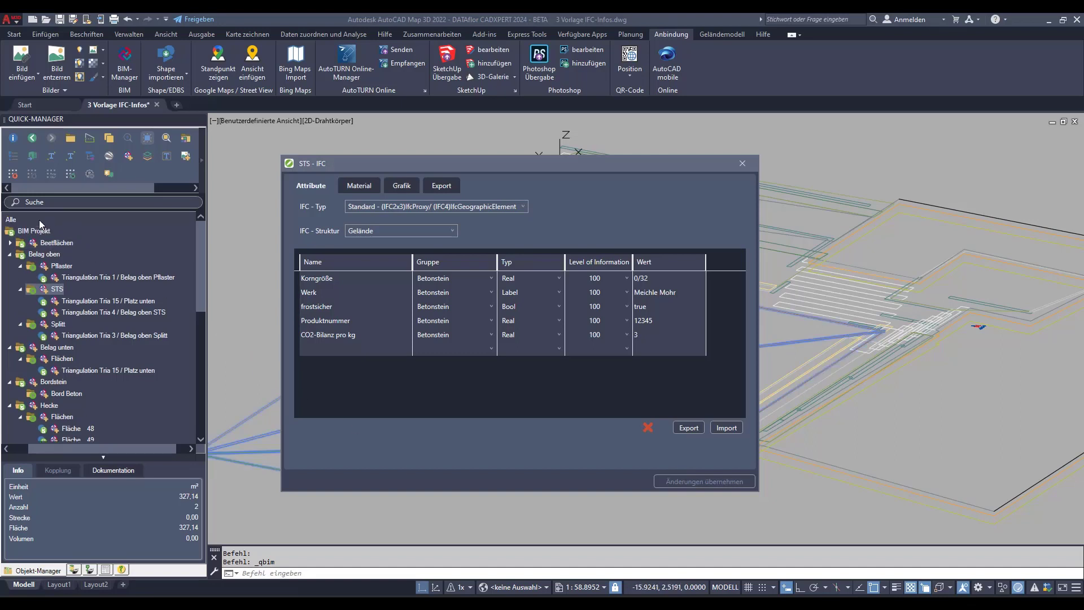
pyautogui.click(36, 232)
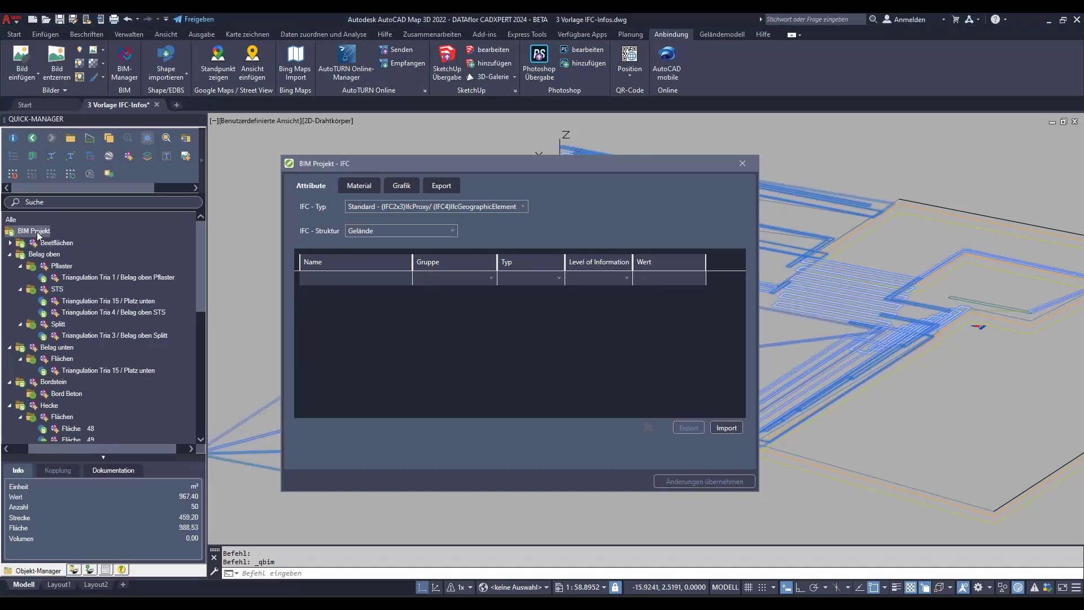
pyautogui.click(441, 186)
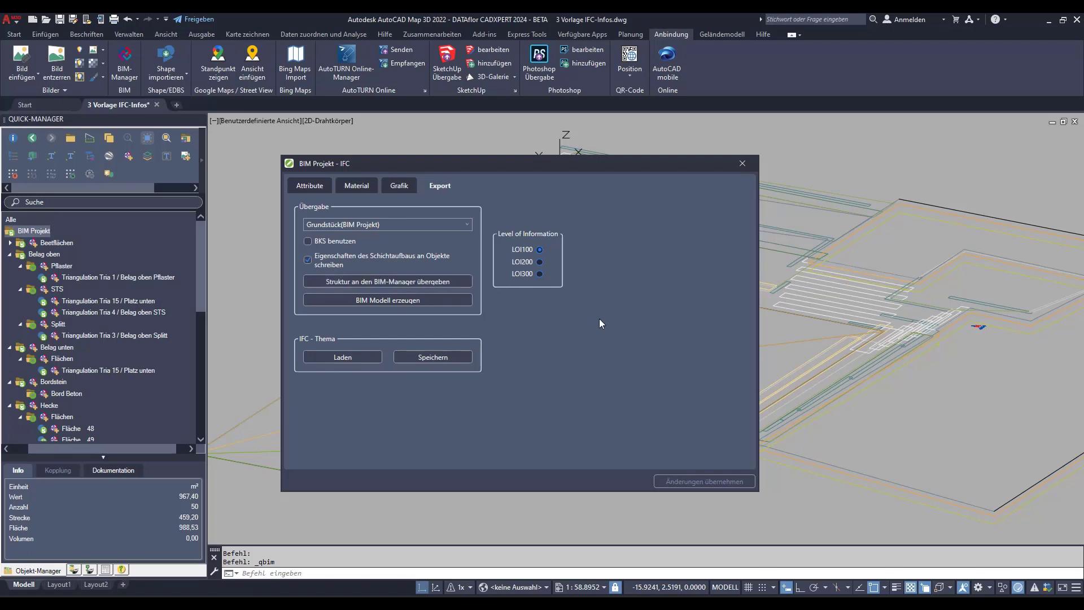
pyautogui.click(701, 530)
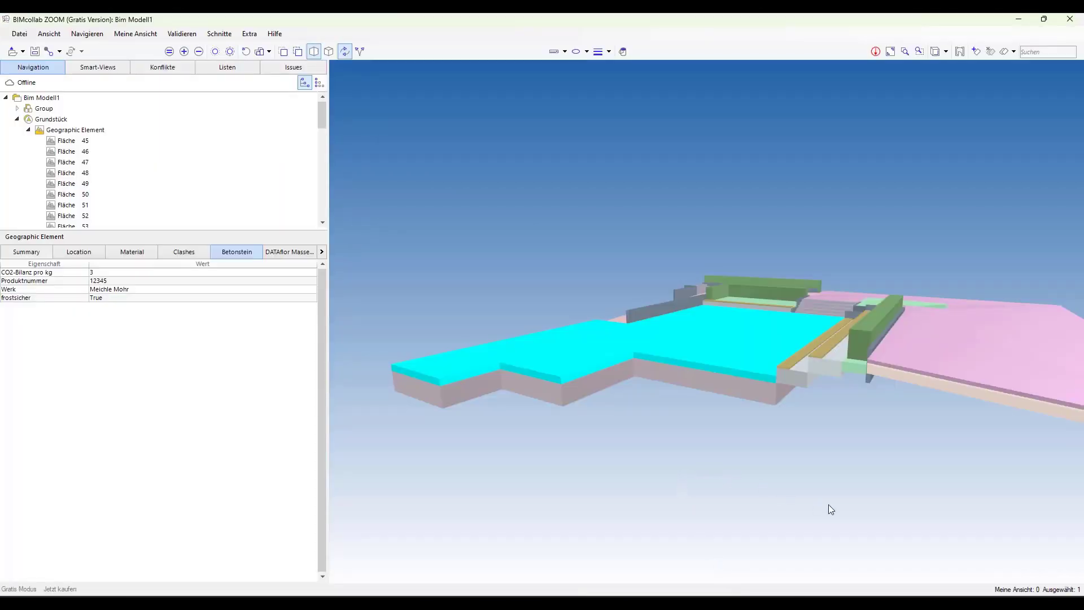
# Select the Betonpflaster paving surface and show its Belag properties
pyautogui.click(973, 362)
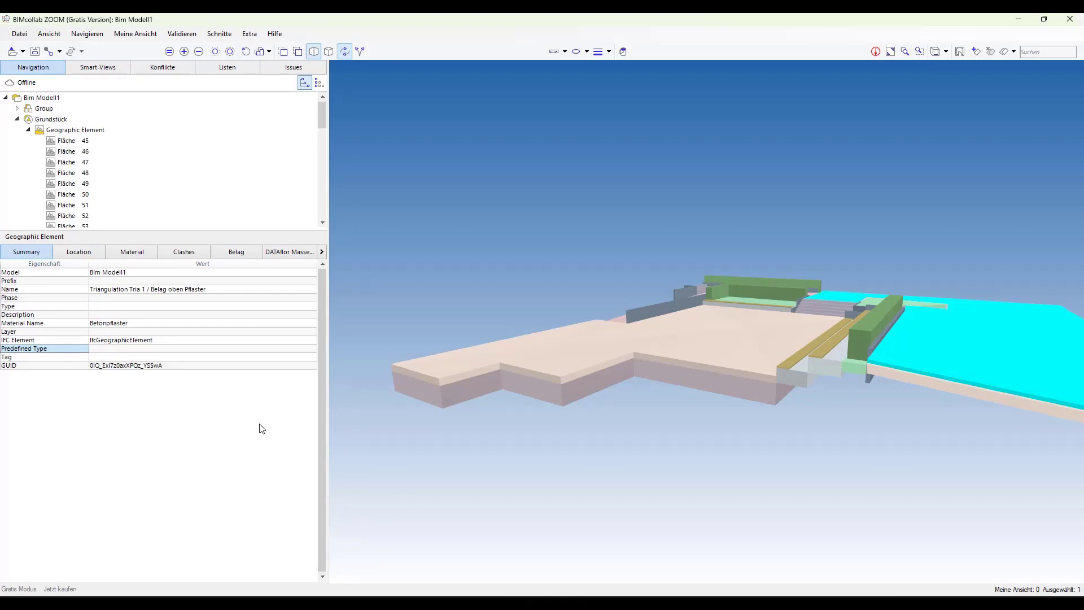
pyautogui.click(238, 256)
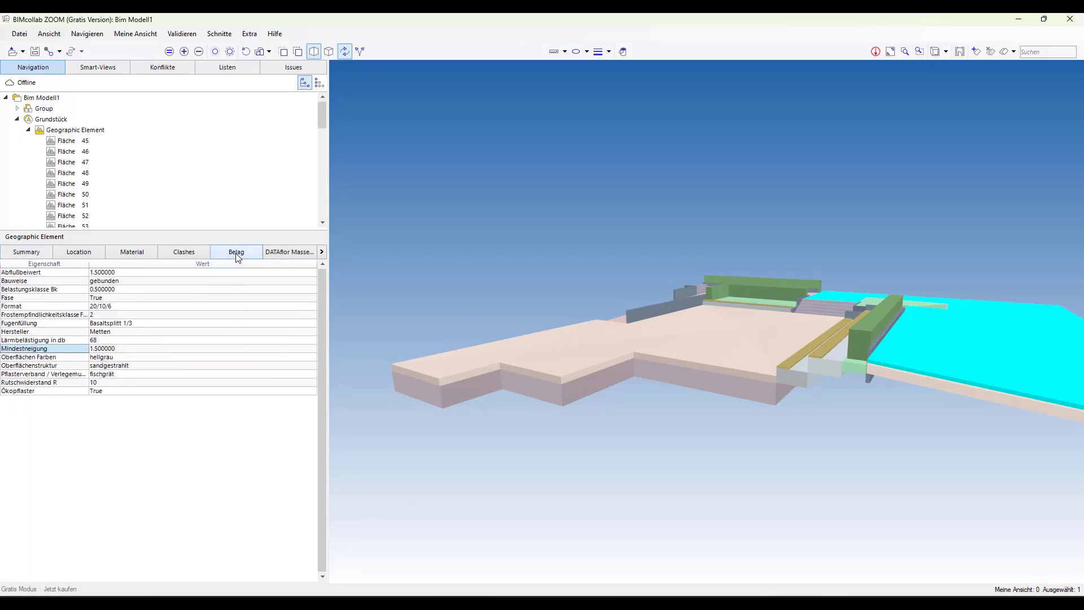